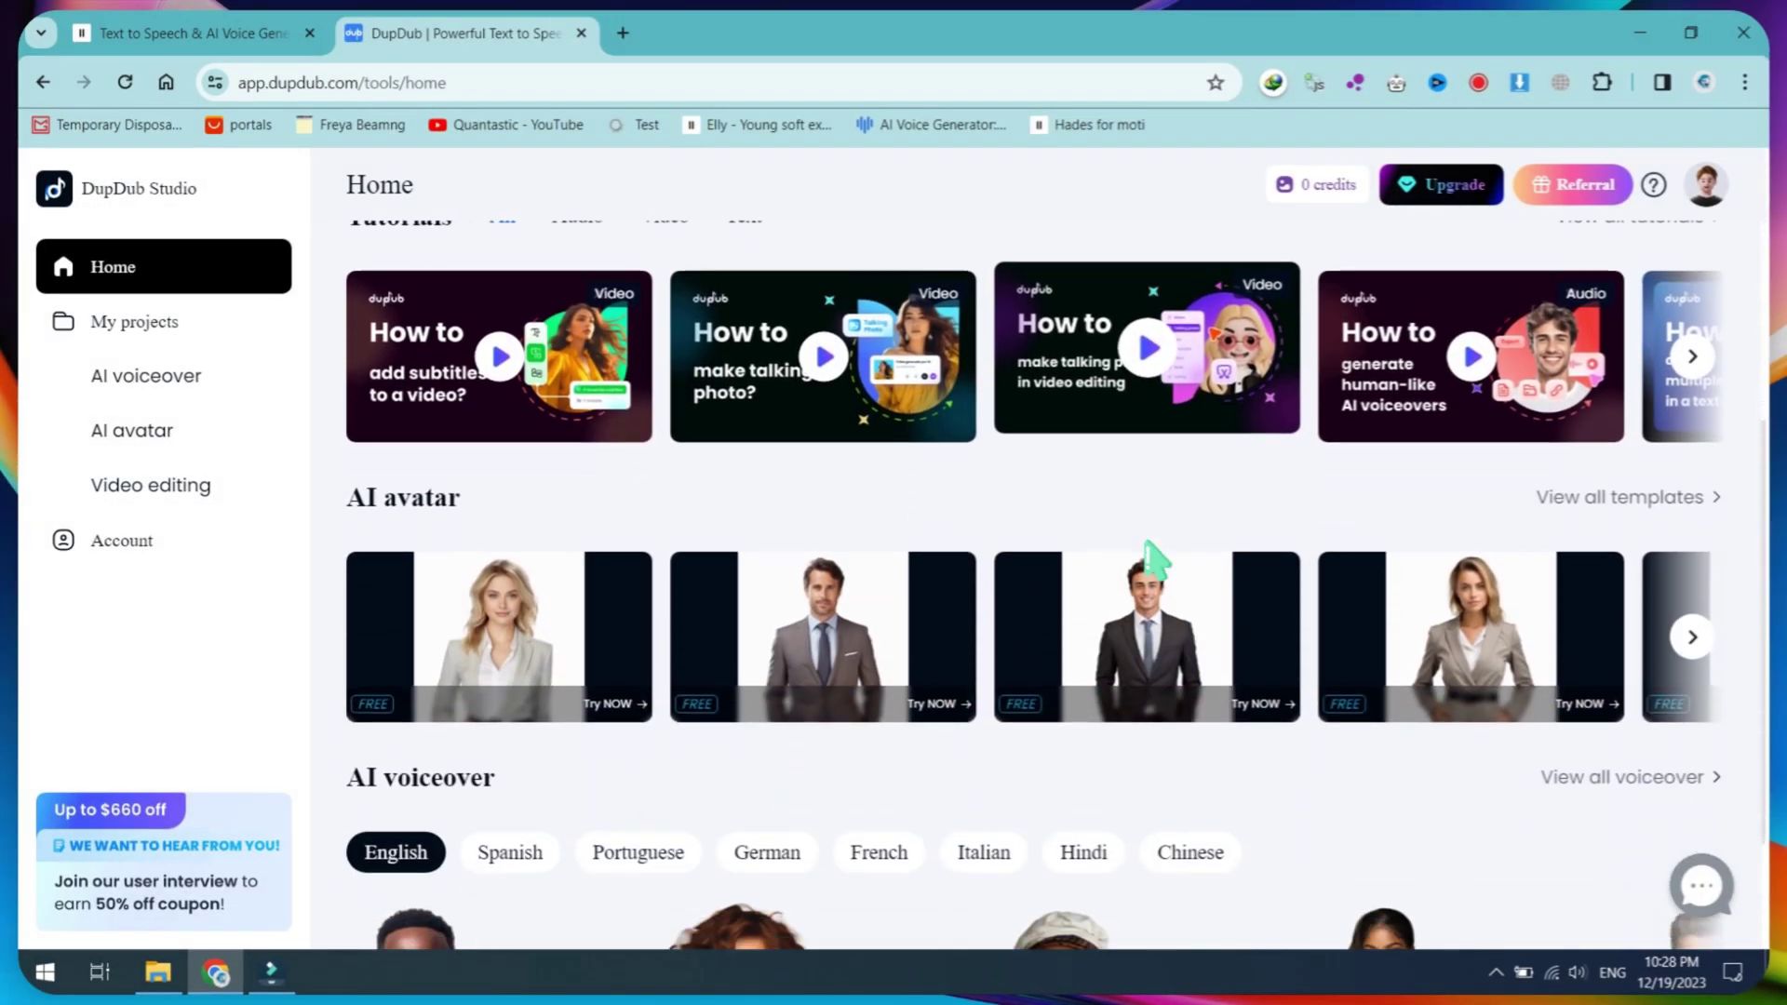
Step: Load the Presenter_23 white-blazer businesswoman template into the AI avatar editor
{"action": "left_click", "coordinate": [1693, 640]}
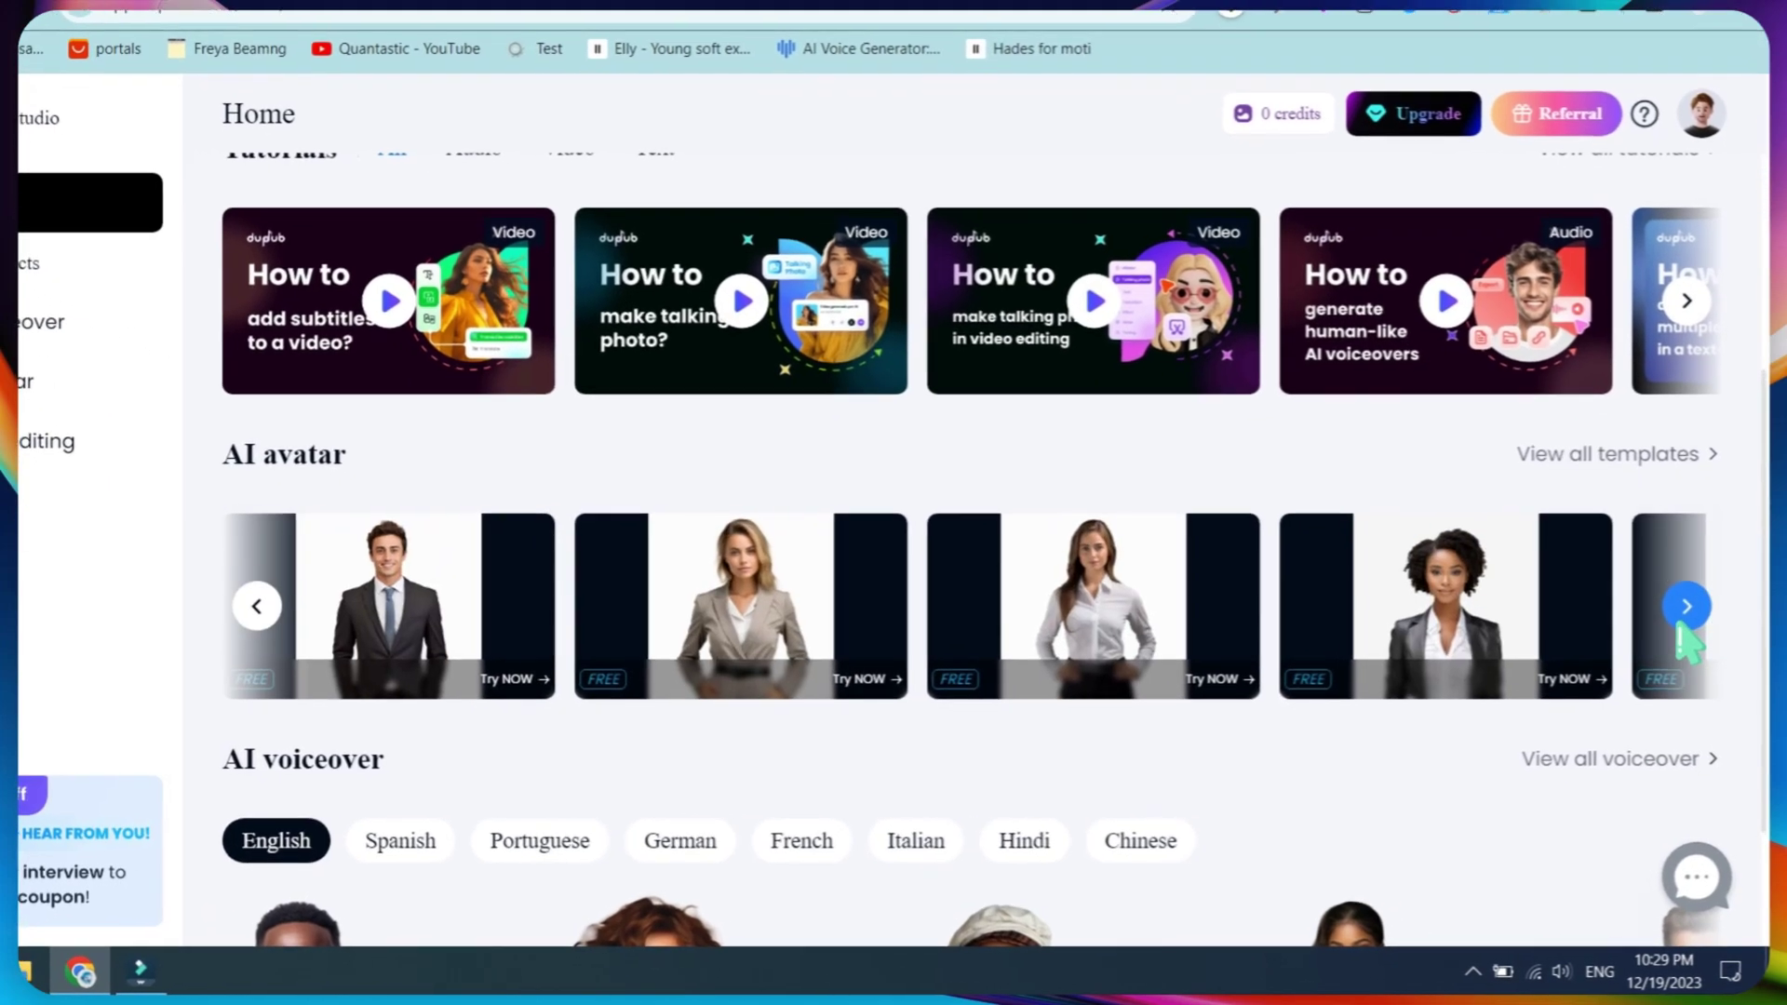
{"action": "left_click", "coordinate": [1681, 629]}
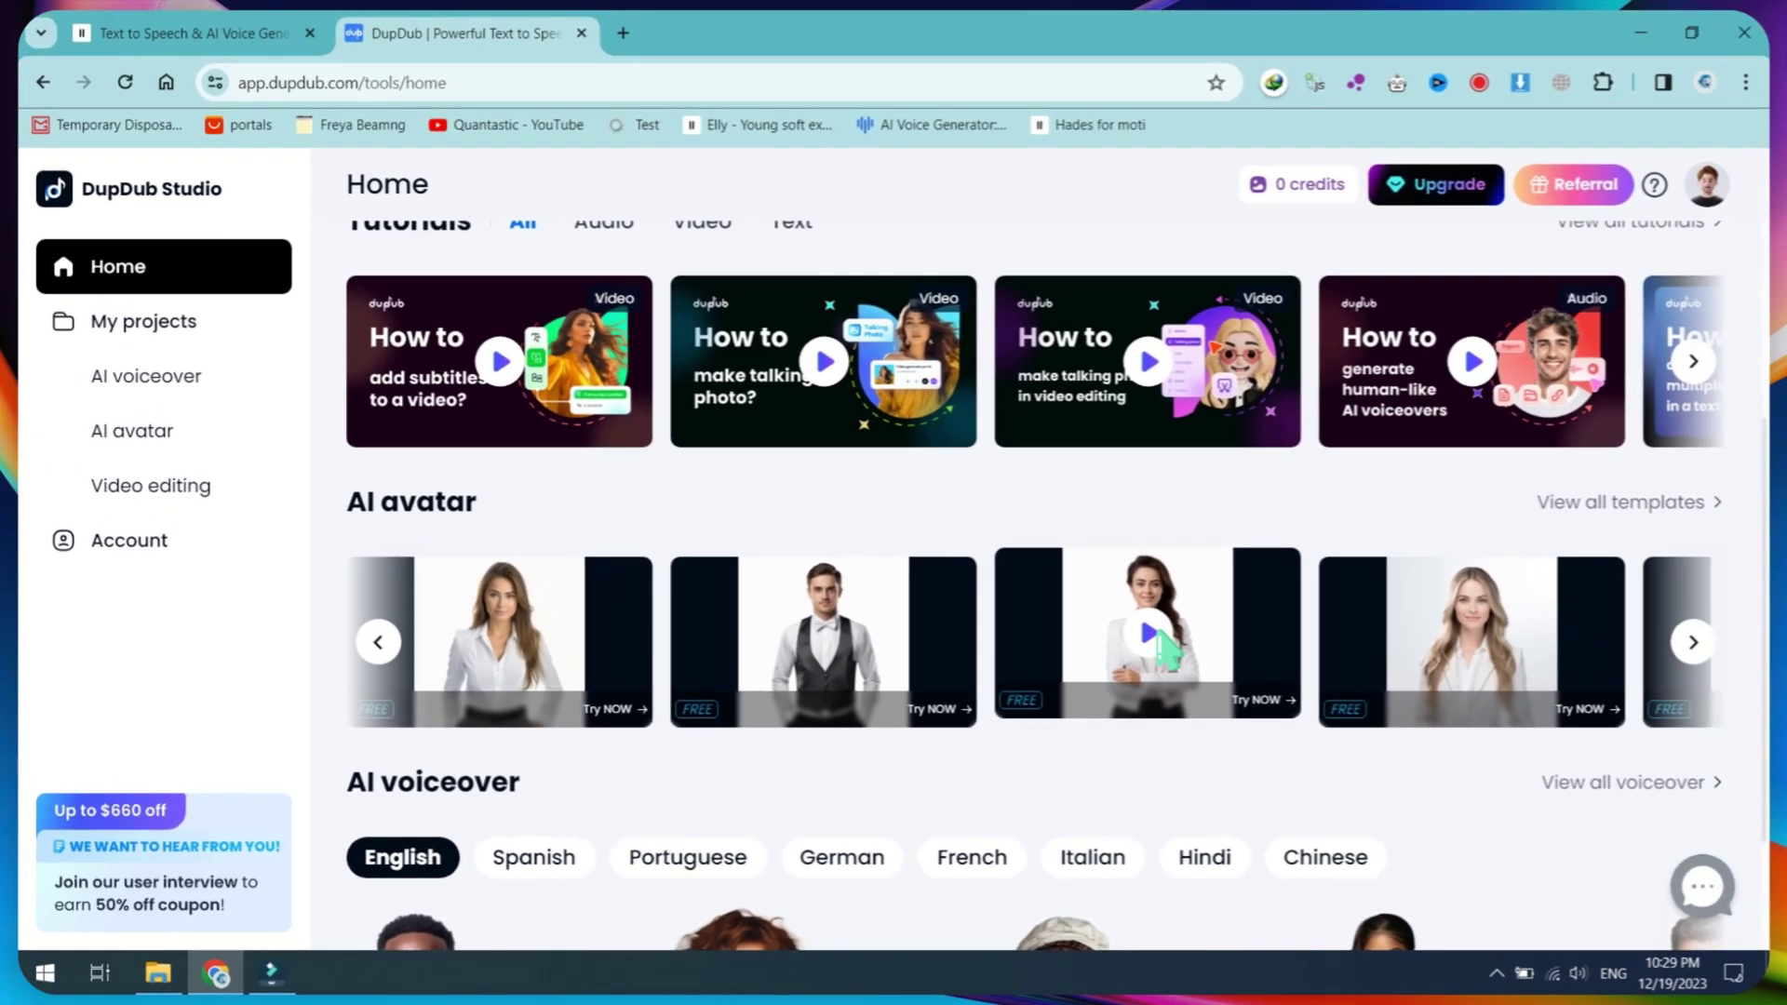
{"action": "left_click", "coordinate": [1115, 619]}
{"action": "left_click", "coordinate": [849, 706]}
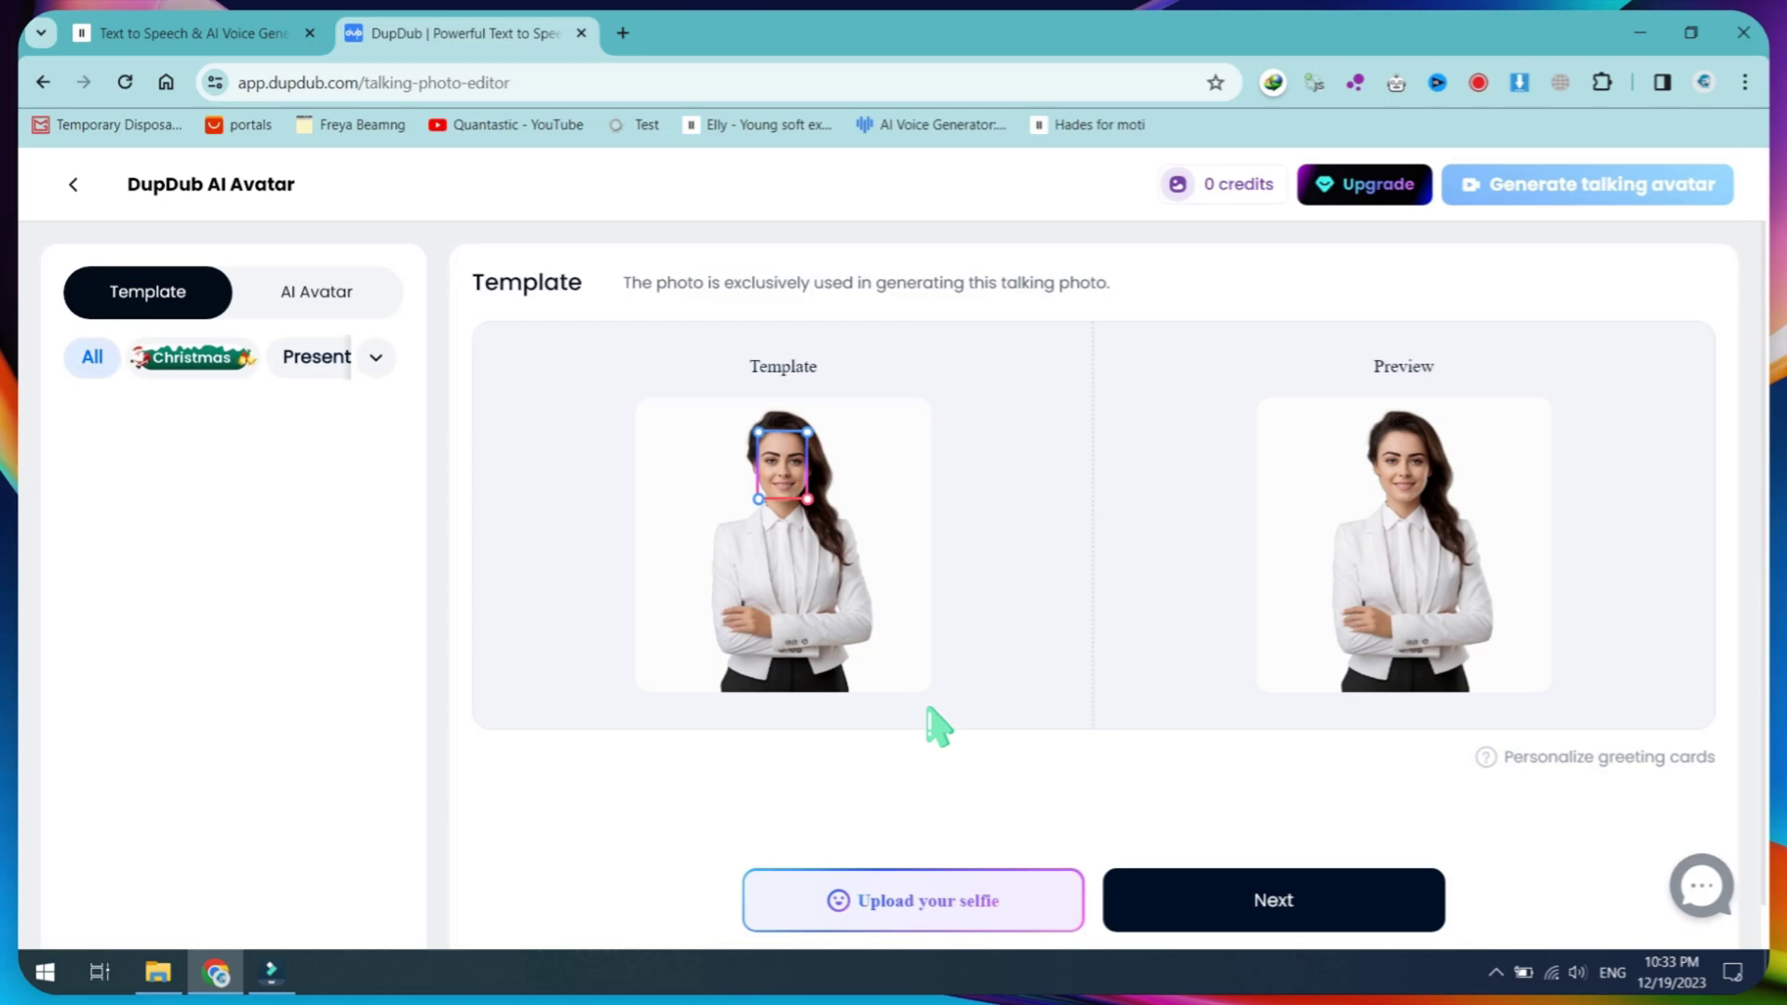
{"action": "scroll", "coordinate": [939, 726], "scroll_direction": "down", "scroll_amount": 1}
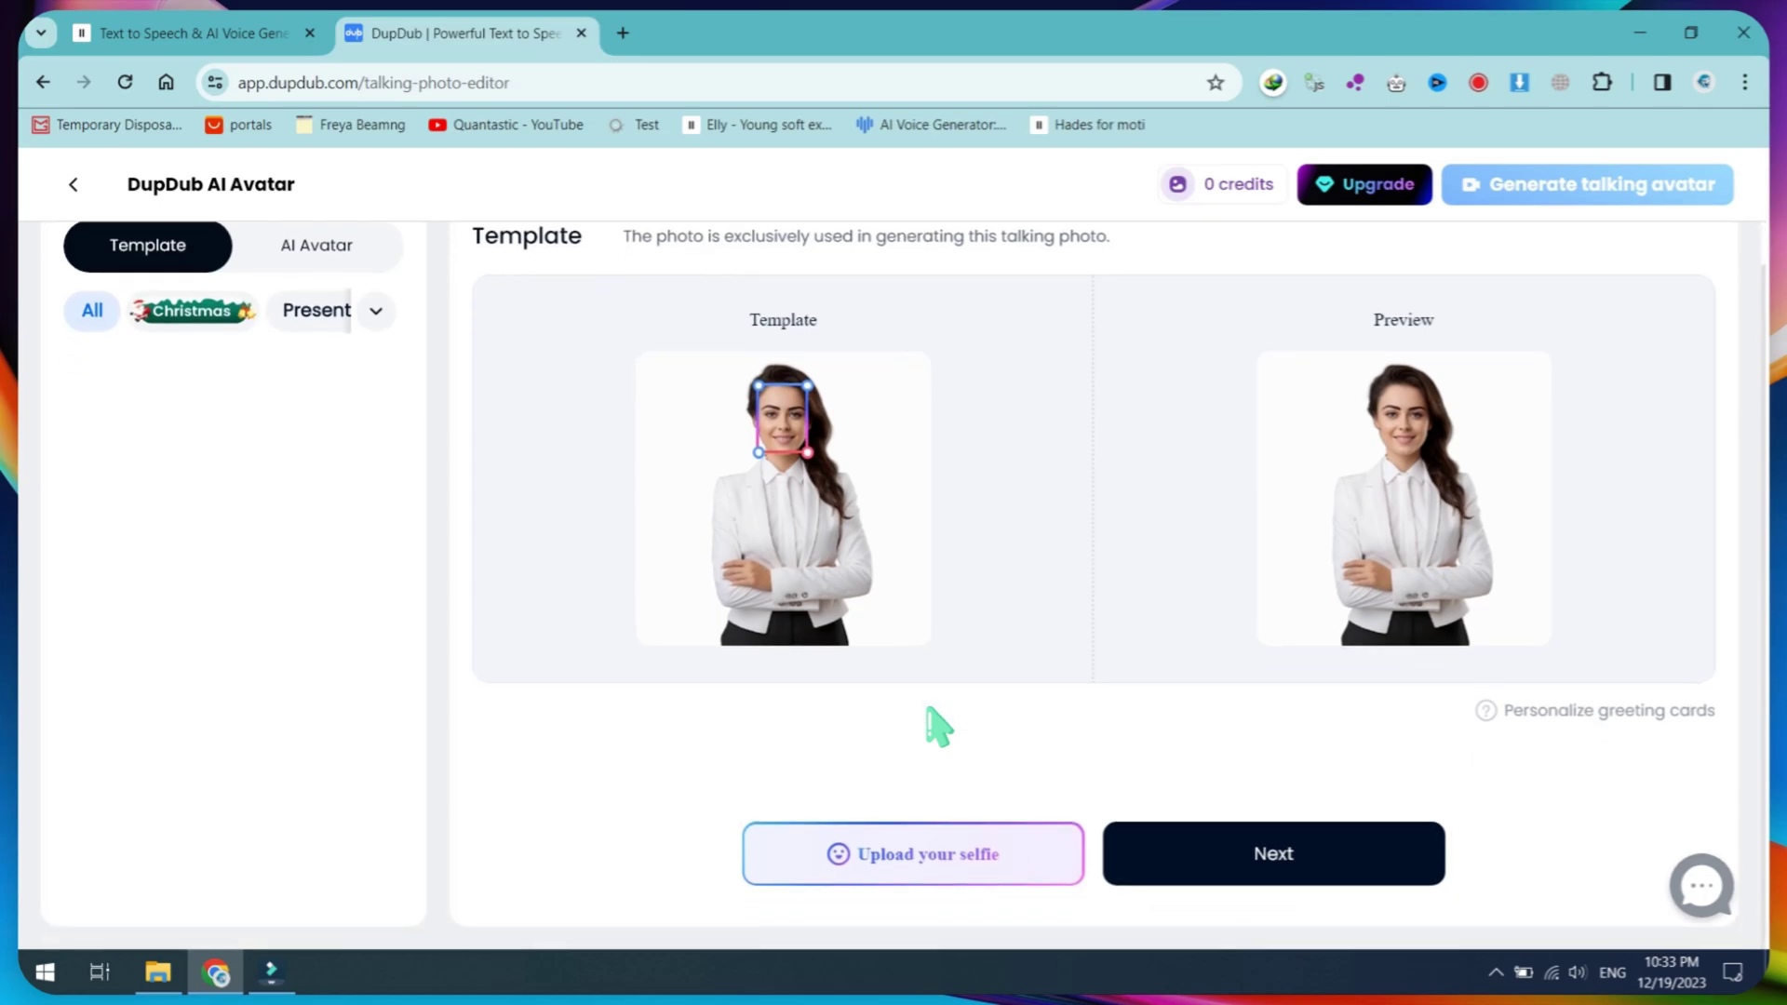
Step: Paste the 205-character educational-purpose disclaimer into the Text to speech box
{"action": "left_click", "coordinate": [1288, 864]}
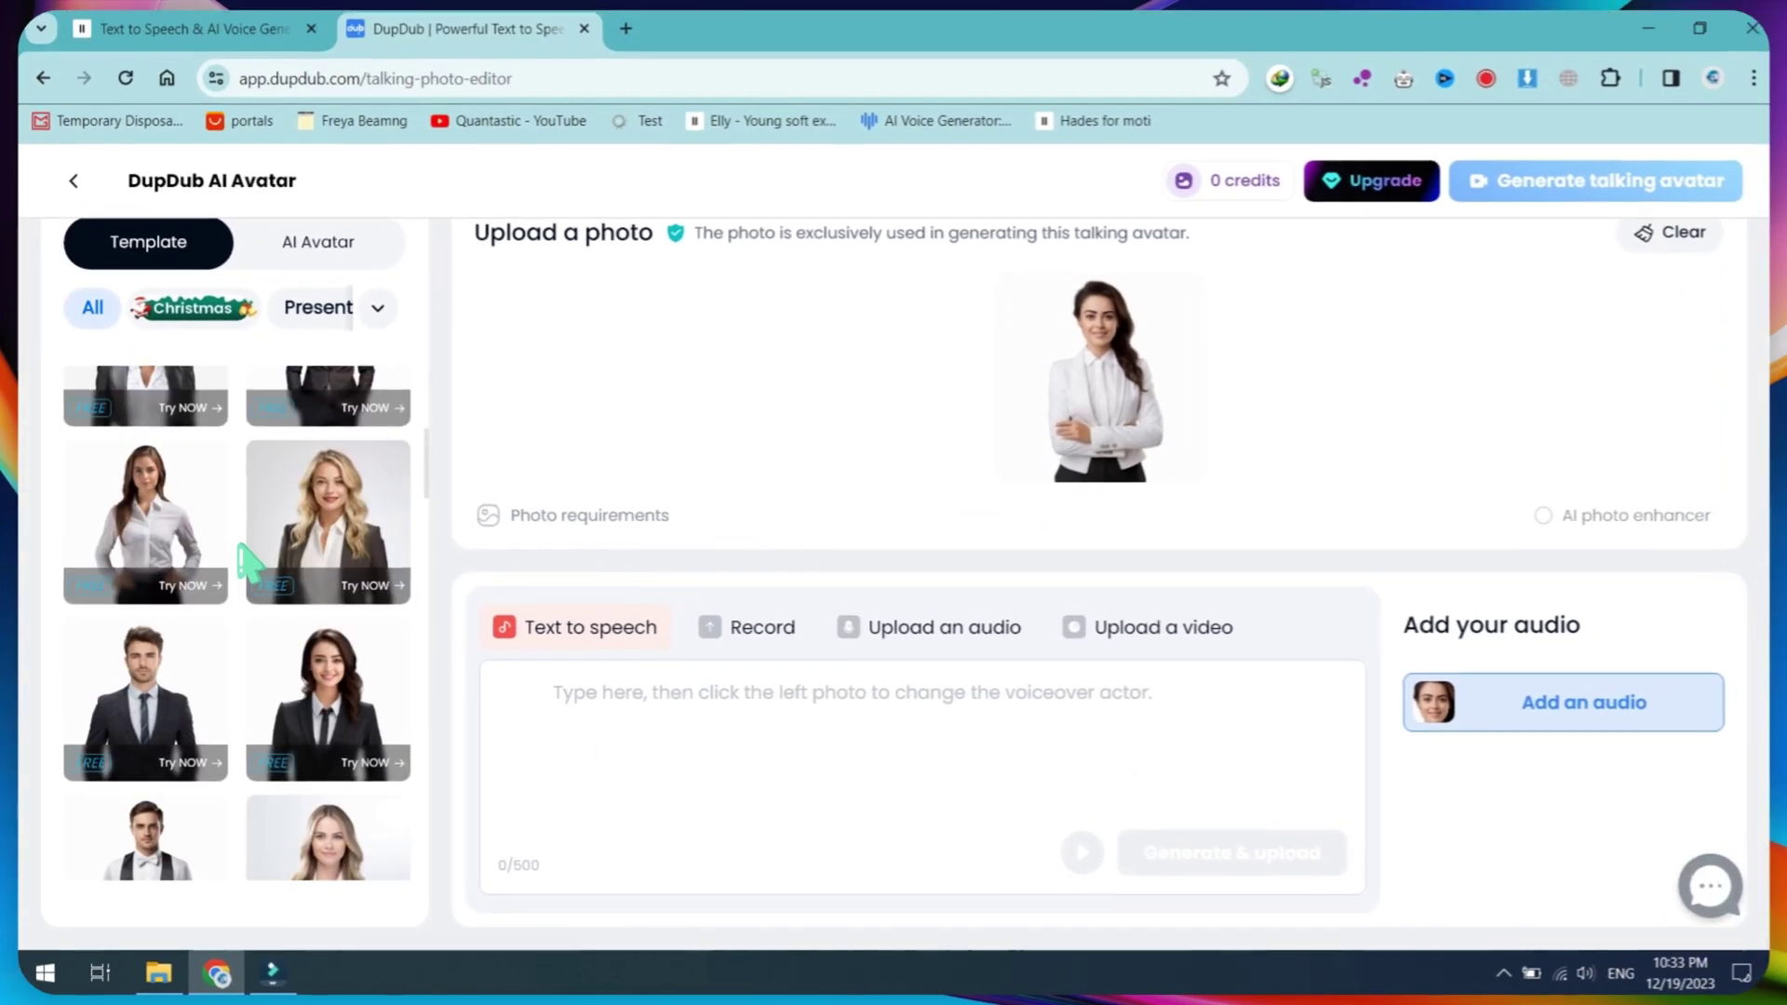
{"action": "scroll", "coordinate": [270, 531], "scroll_direction": "down", "scroll_amount": 5}
{"action": "scroll", "coordinate": [259, 601], "scroll_direction": "down", "scroll_amount": 6}
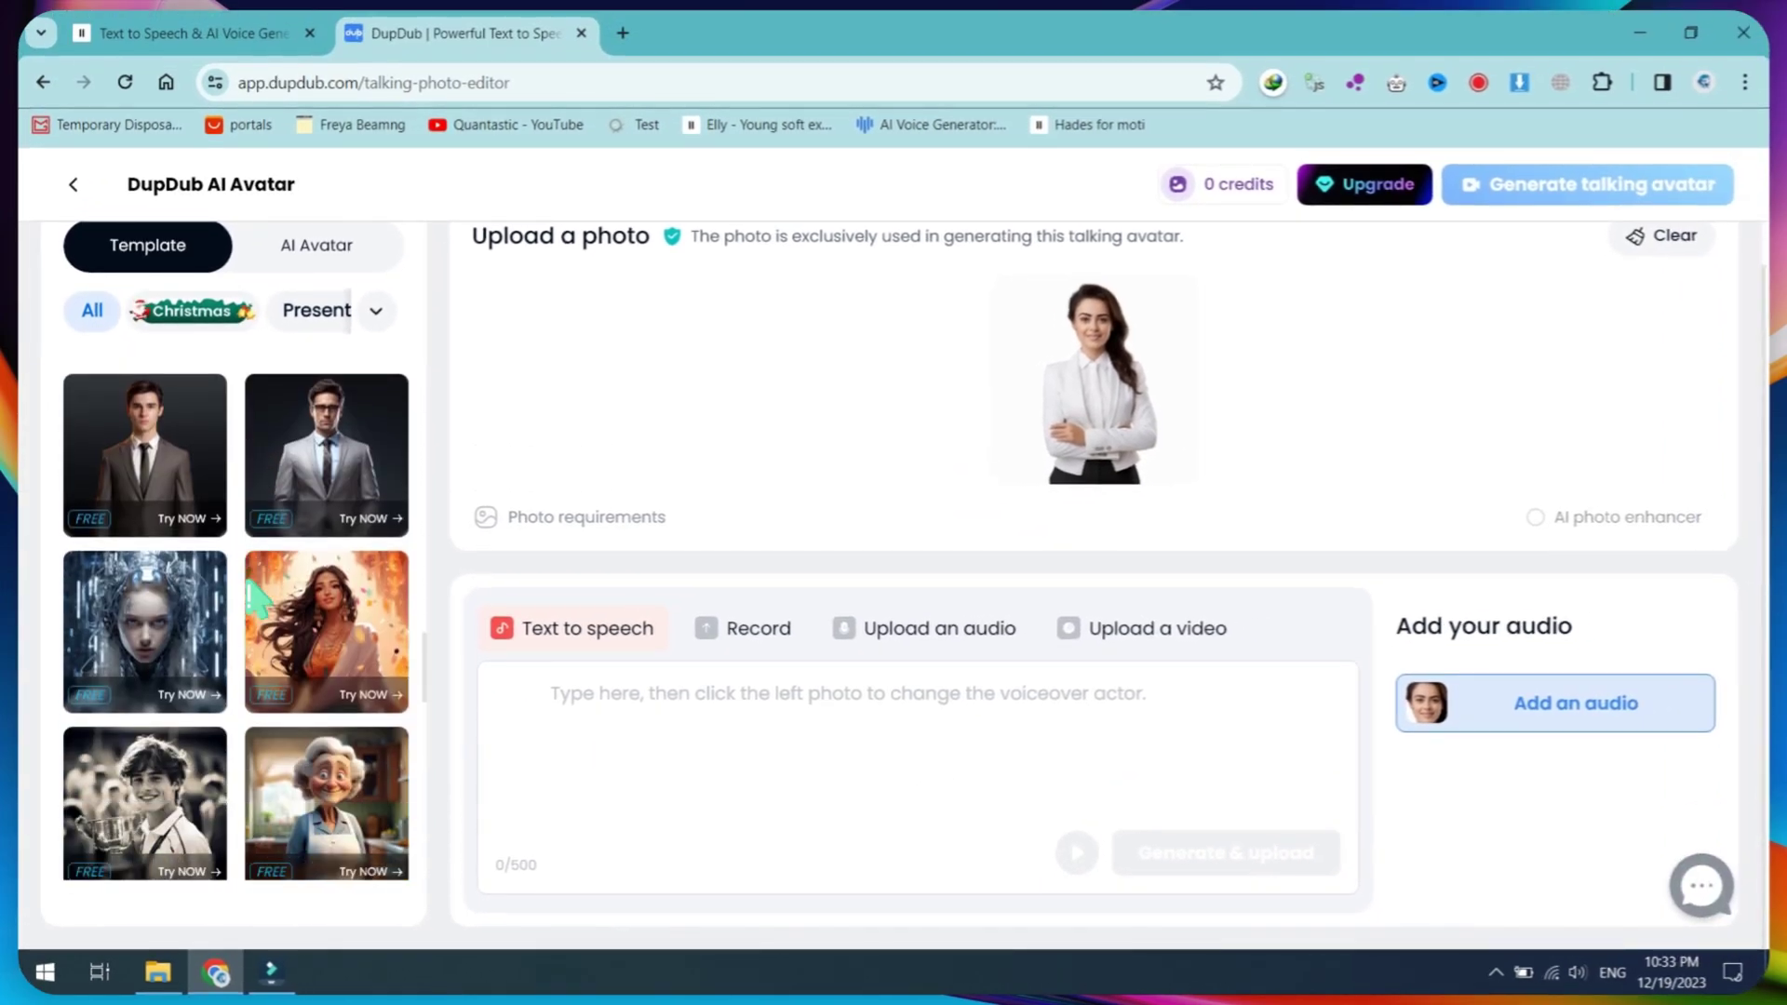
{"action": "left_click", "coordinate": [681, 719]}
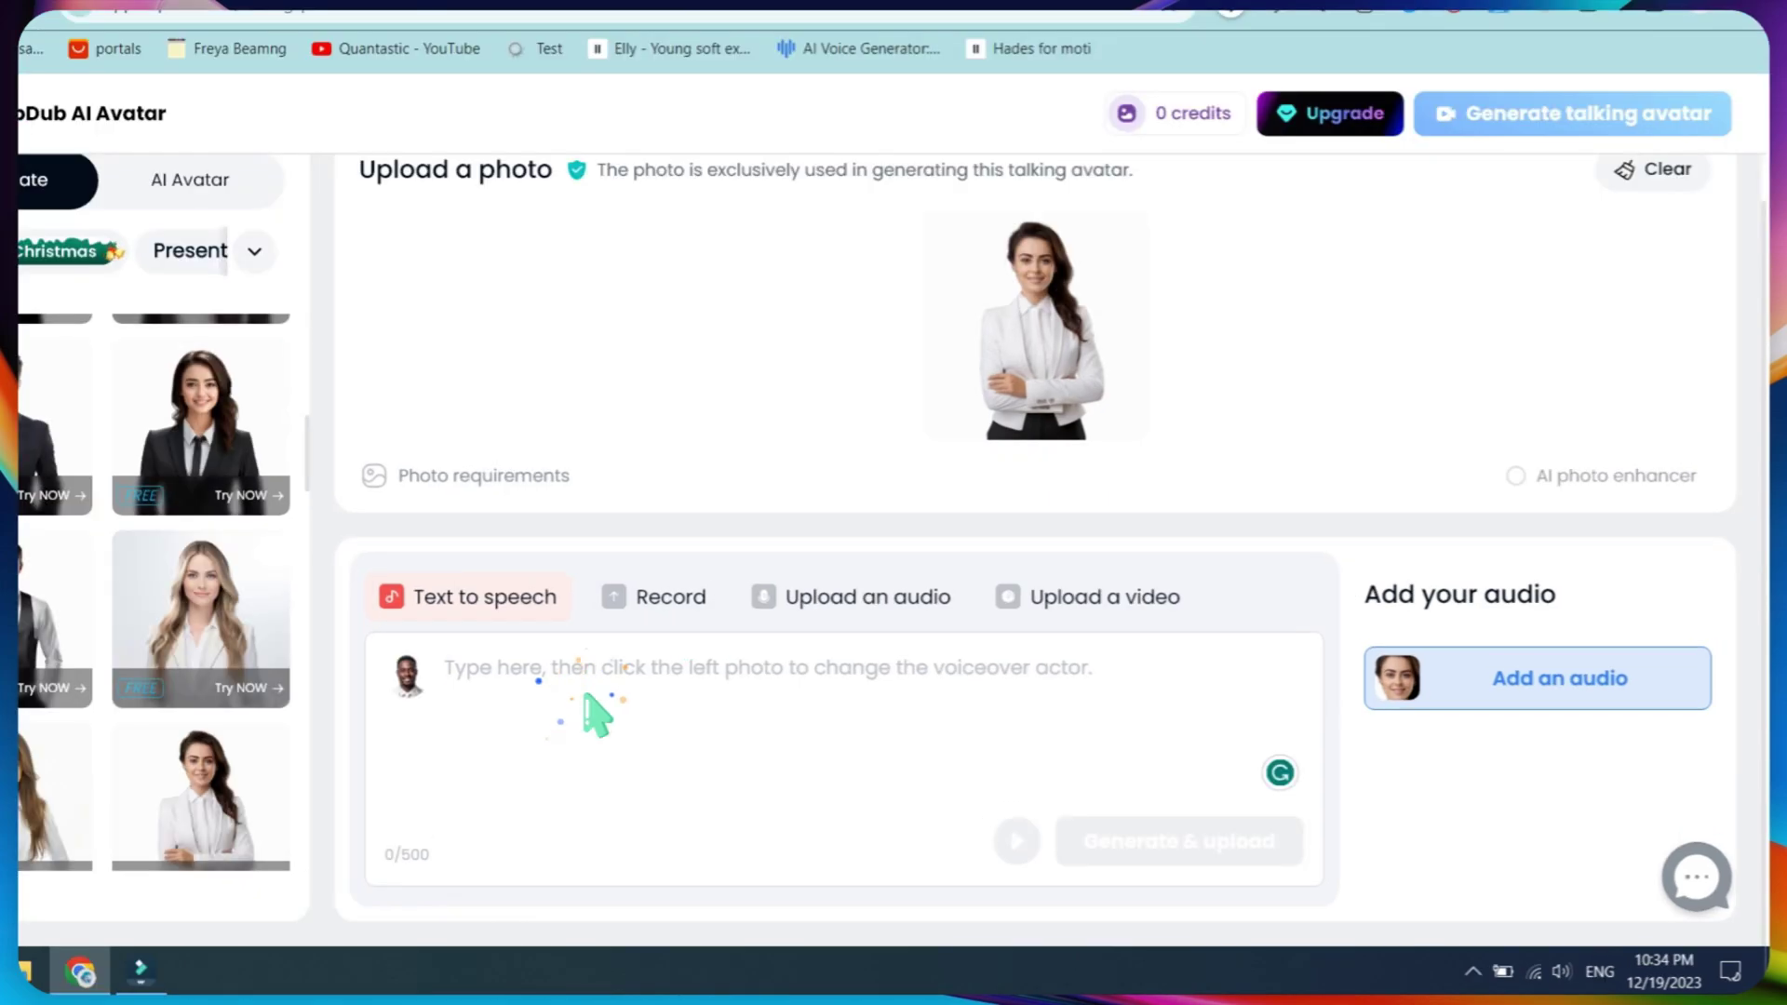
{"action": "type", "text": "In presenting this video, our primary intent is strictly educational. We encourage viewers to approach the content with a critical mindset, utilizing it as a valuable resource for intellectual development."}
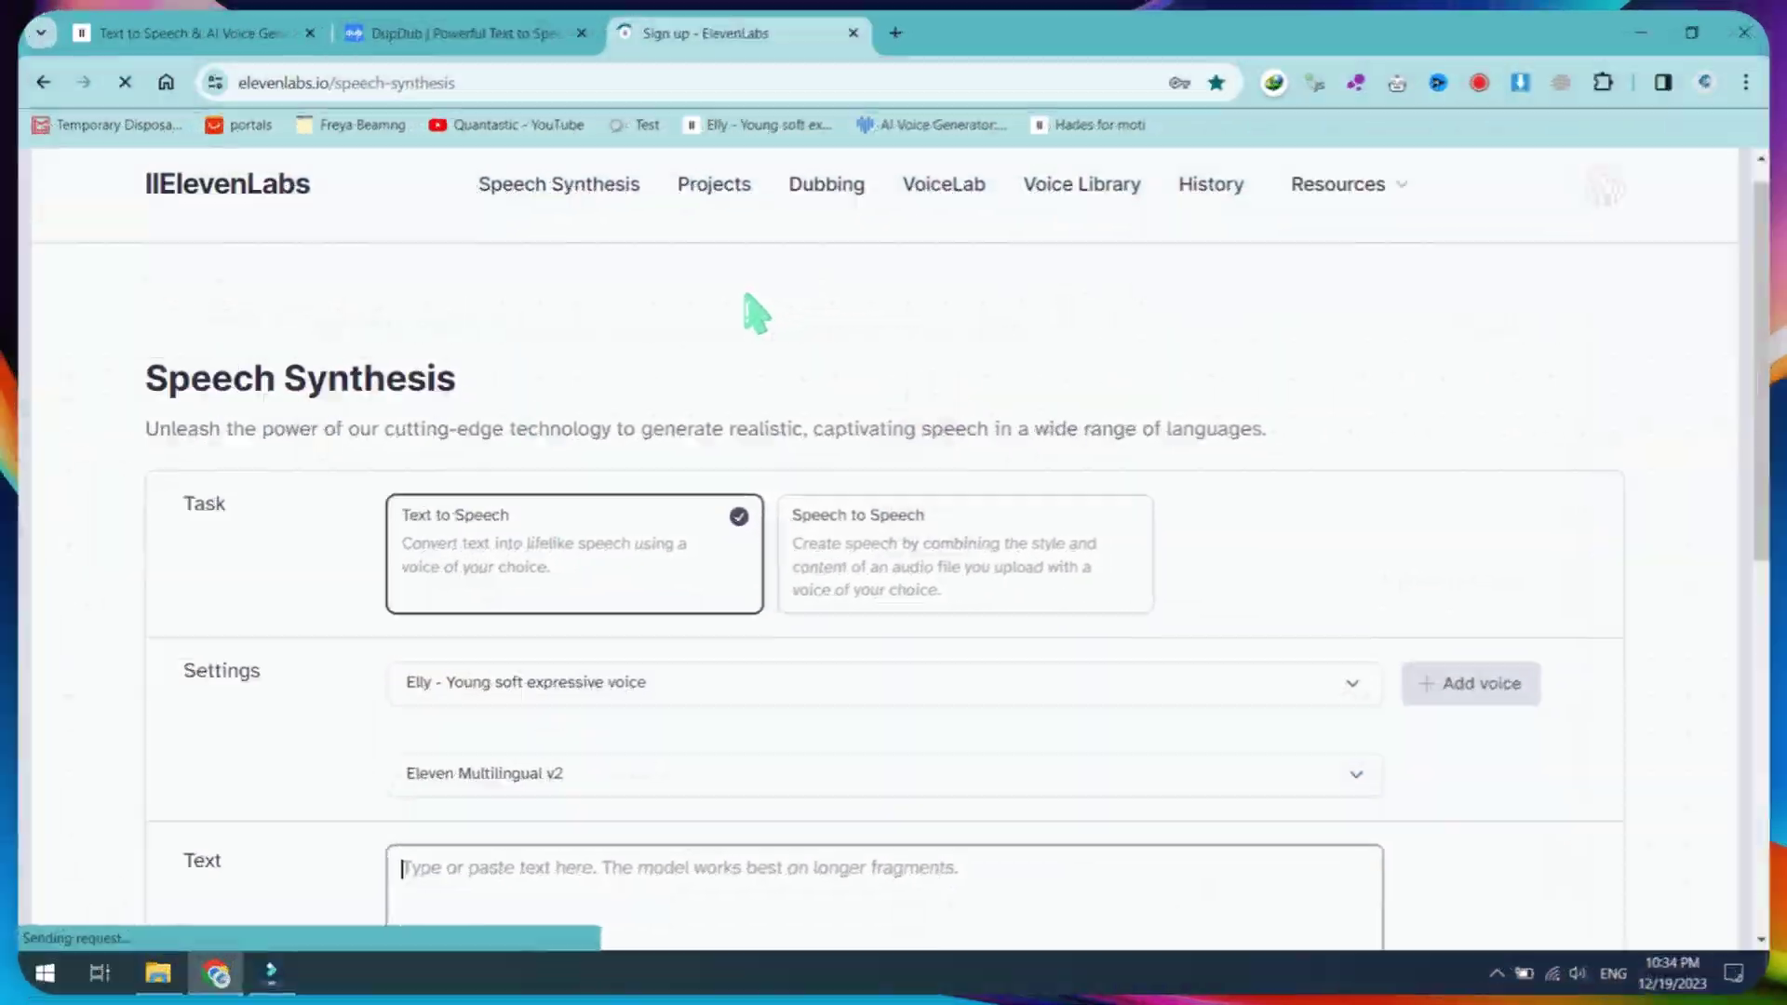
Step: Generate the disclaimer as a 12-second Elly voice clip in ElevenLabs and save the MP3
{"action": "scroll", "coordinate": [772, 438], "scroll_direction": "down", "scroll_amount": 3}
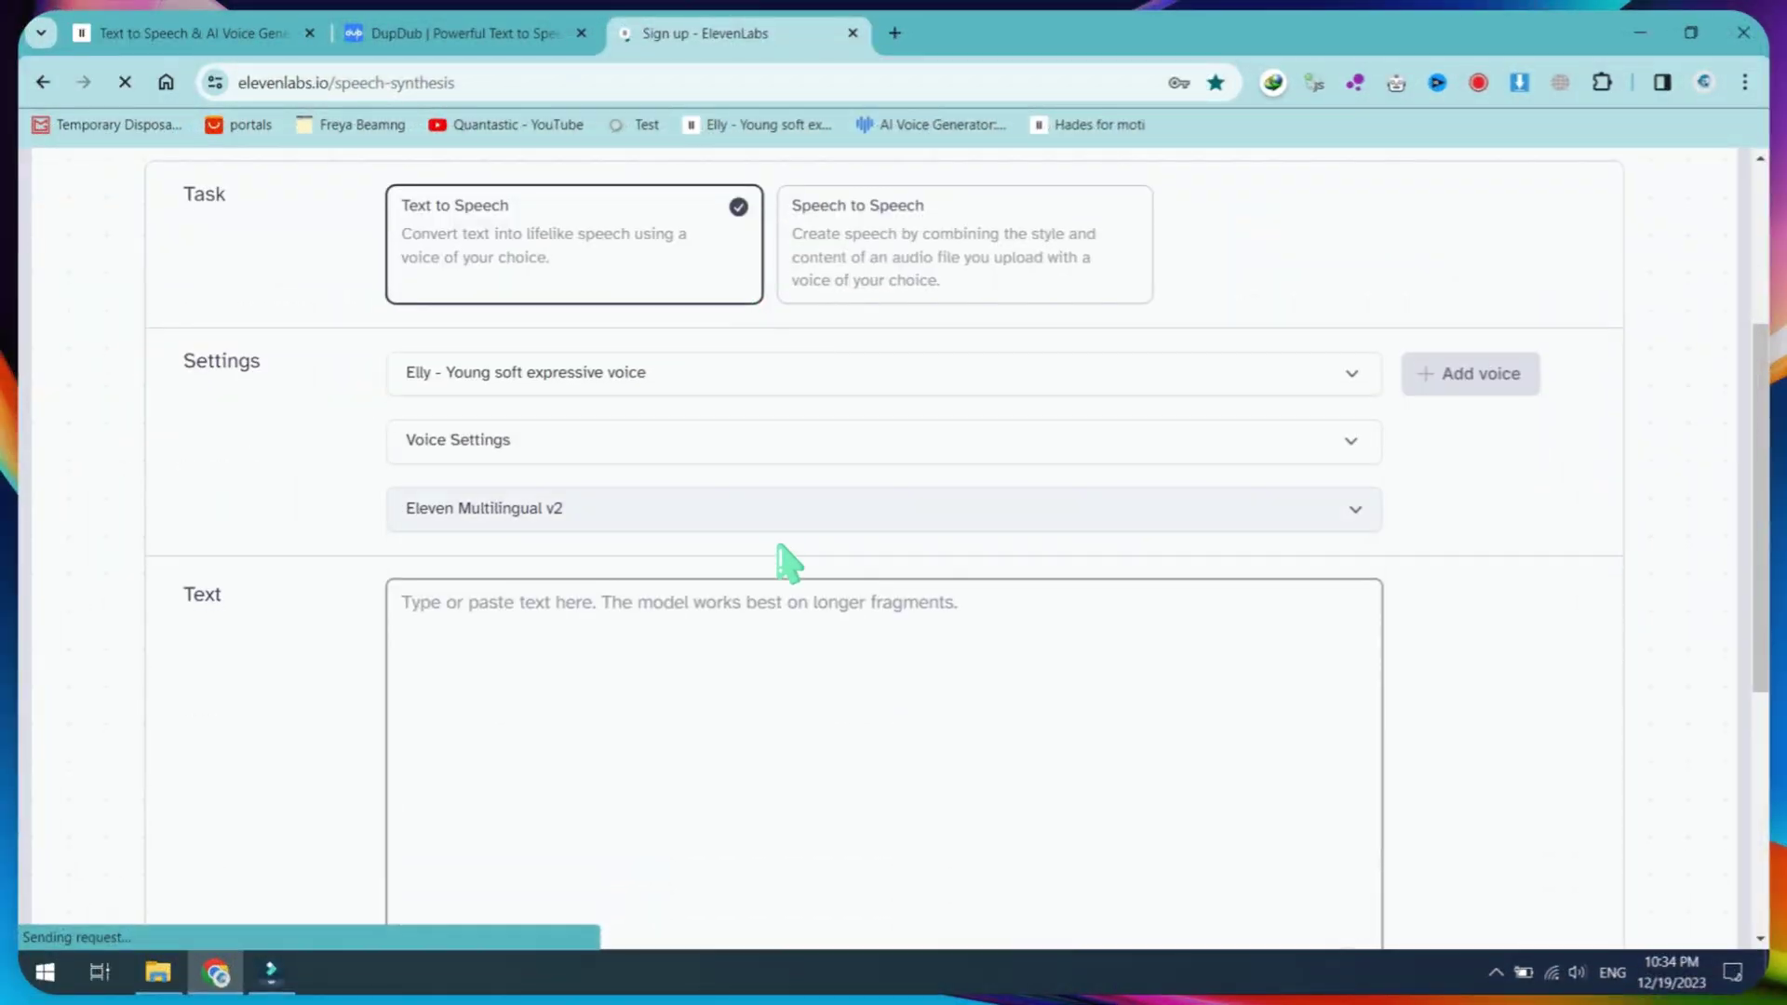
{"action": "left_click", "coordinate": [784, 640]}
{"action": "type", "text": "In presenting this video, our primary intent is strictly educational. We encourage viewers to approach the content with a critical mindset, utilizing it as a valuable resource for intellectual development."}
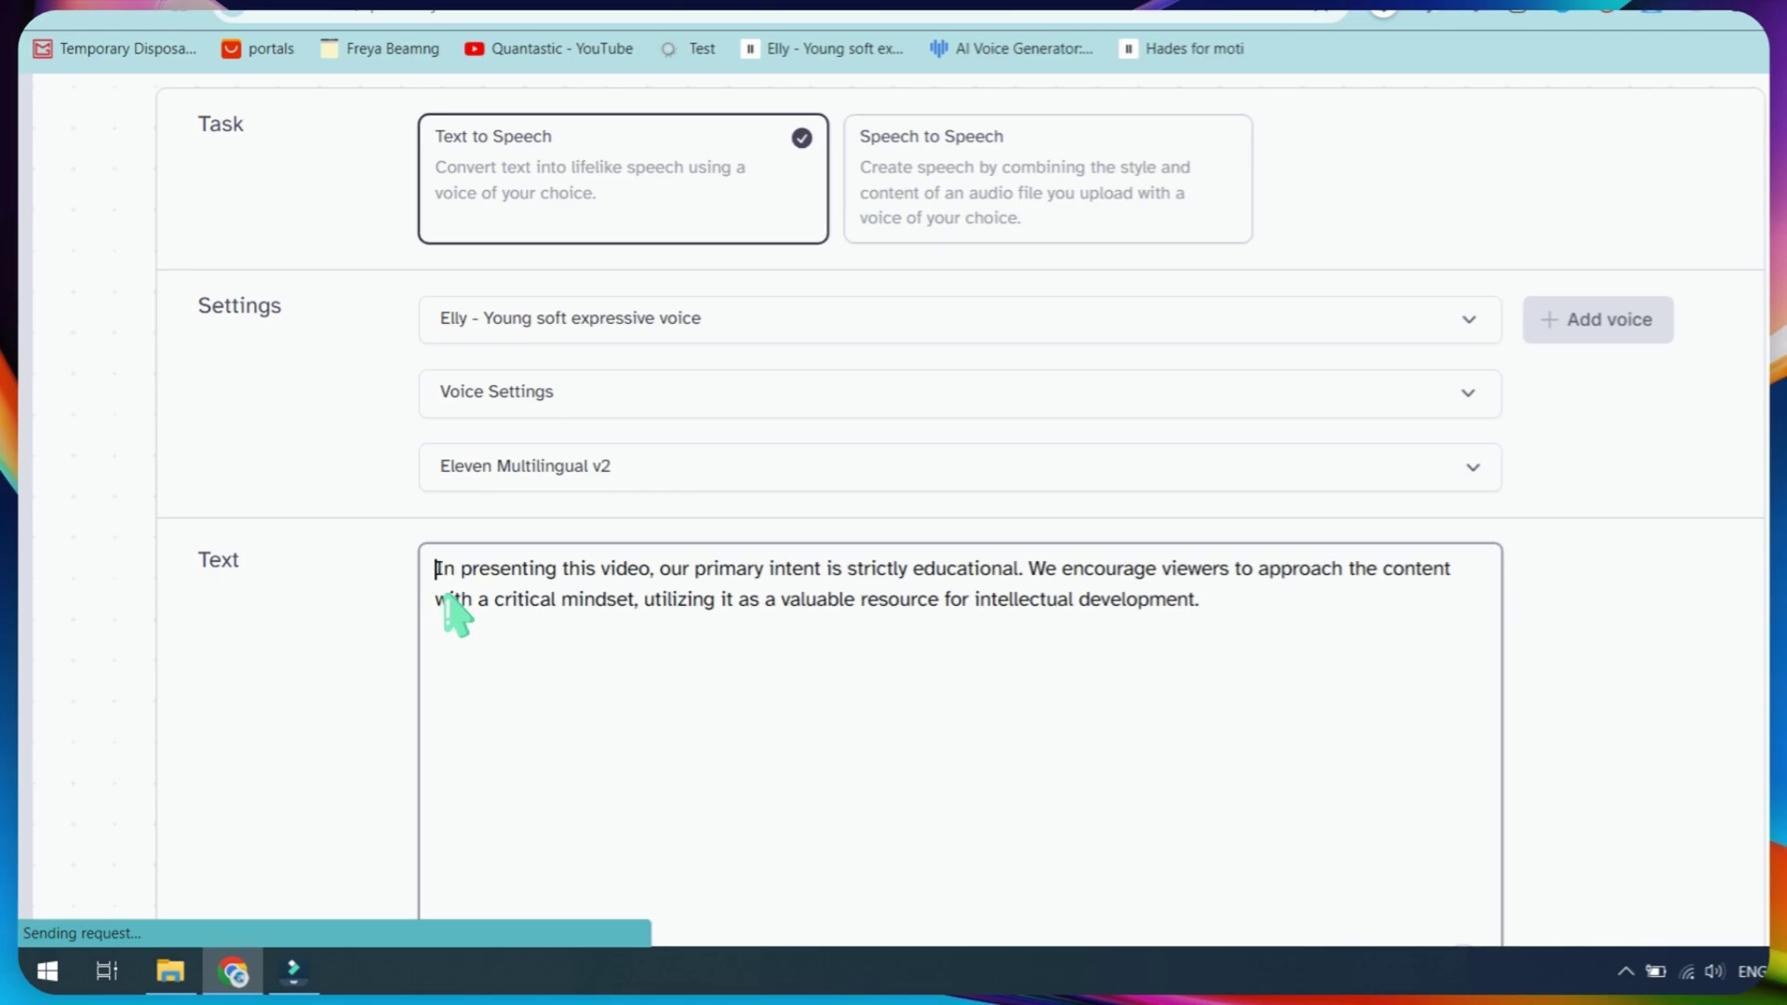
{"action": "scroll", "coordinate": [455, 618], "scroll_direction": "down", "scroll_amount": 4}
{"action": "left_click", "coordinate": [945, 728]}
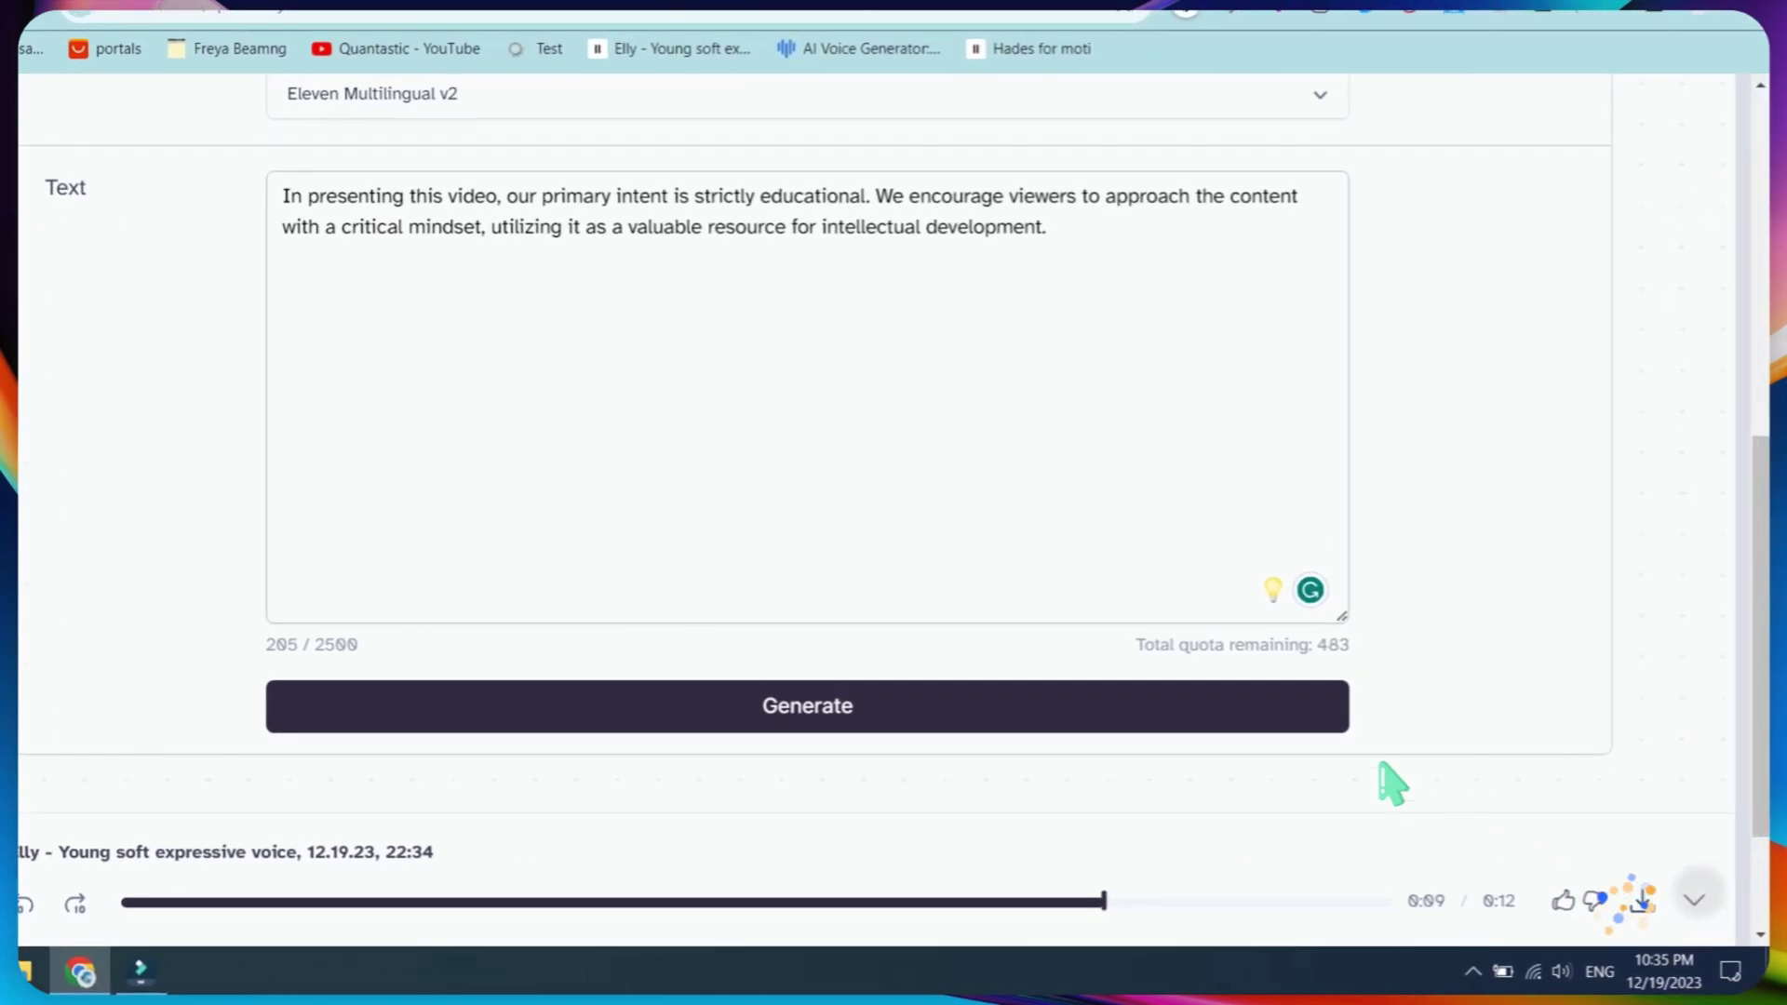
{"action": "left_click", "coordinate": [471, 483]}
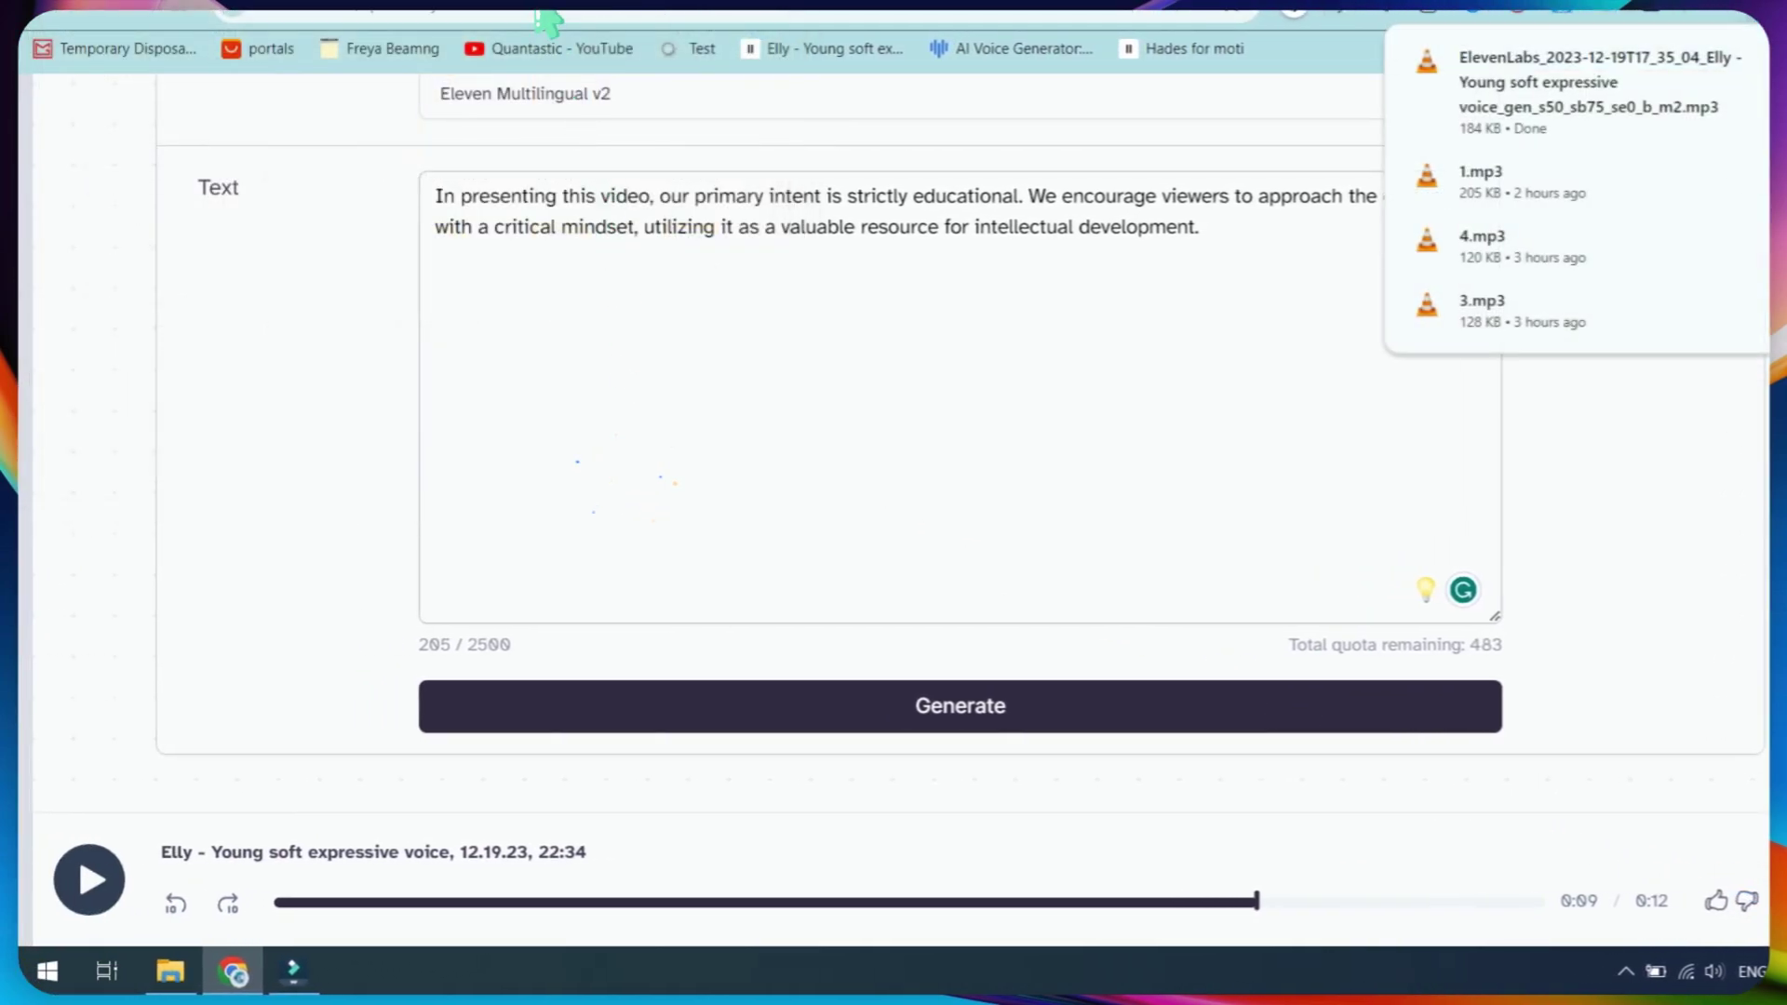
{"action": "left_click", "coordinate": [540, 11]}
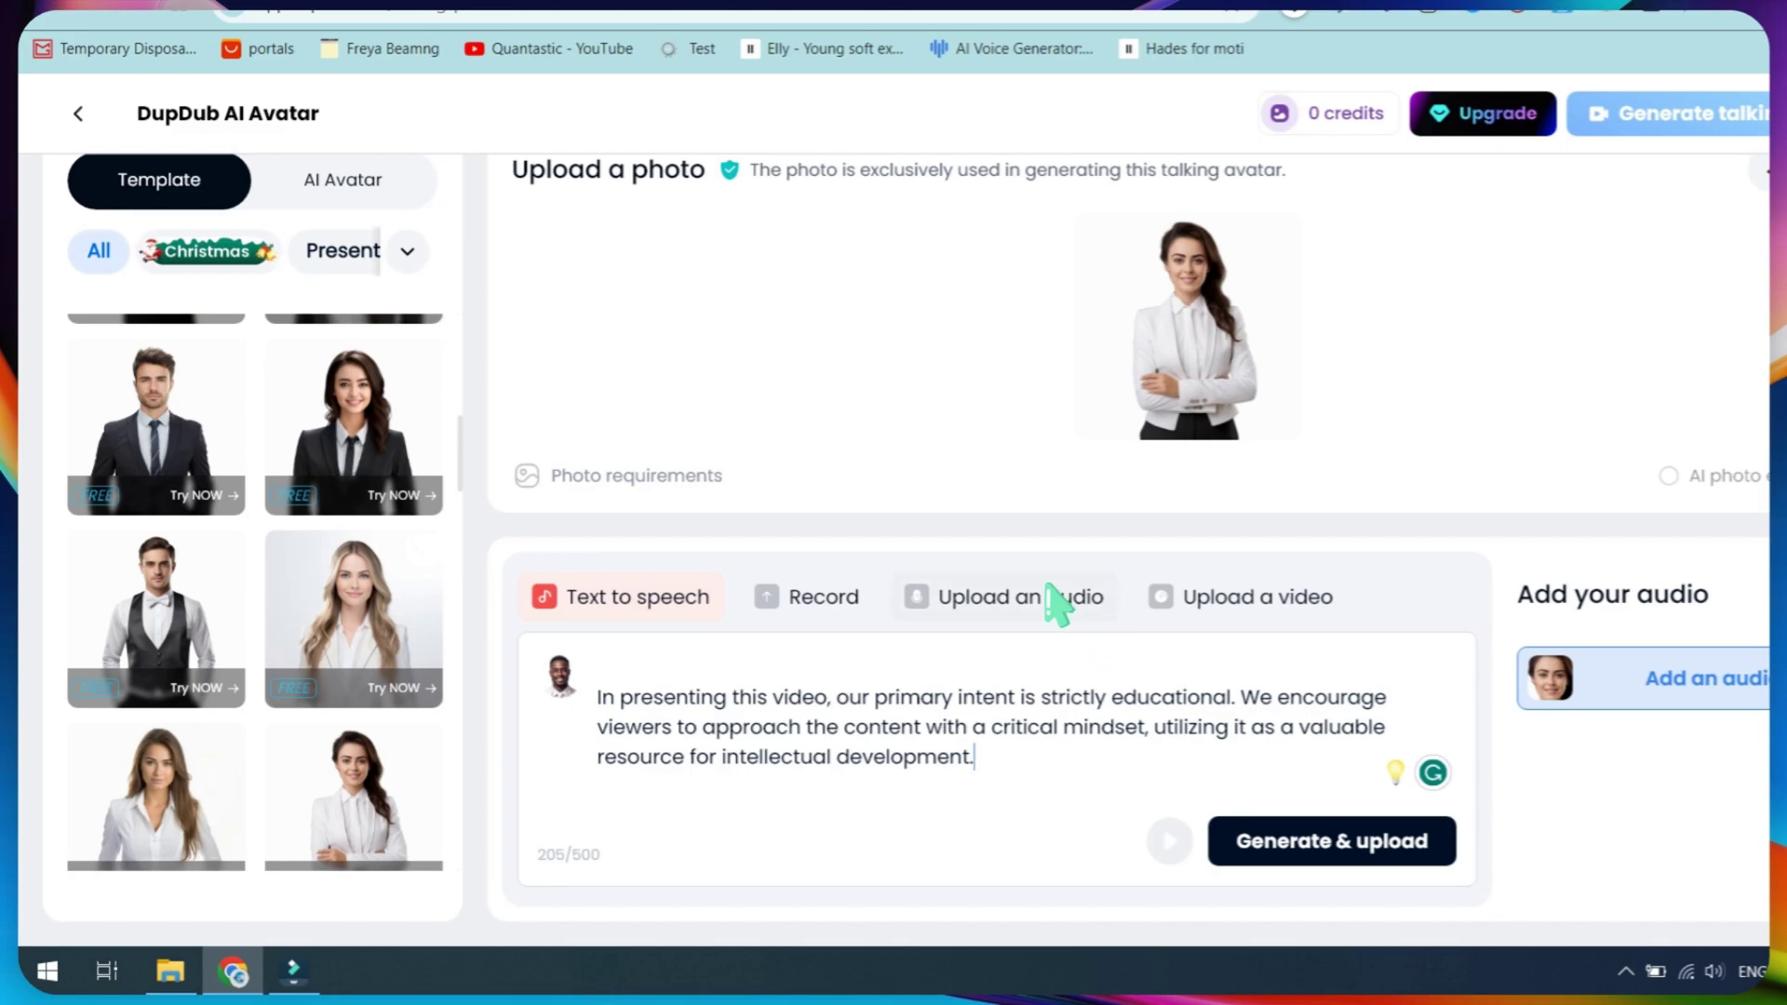
Step: Upload the ElevenLabs MP3 as the avatar's audio and start generating the 0:11 talking photo
{"action": "left_click", "coordinate": [1057, 610]}
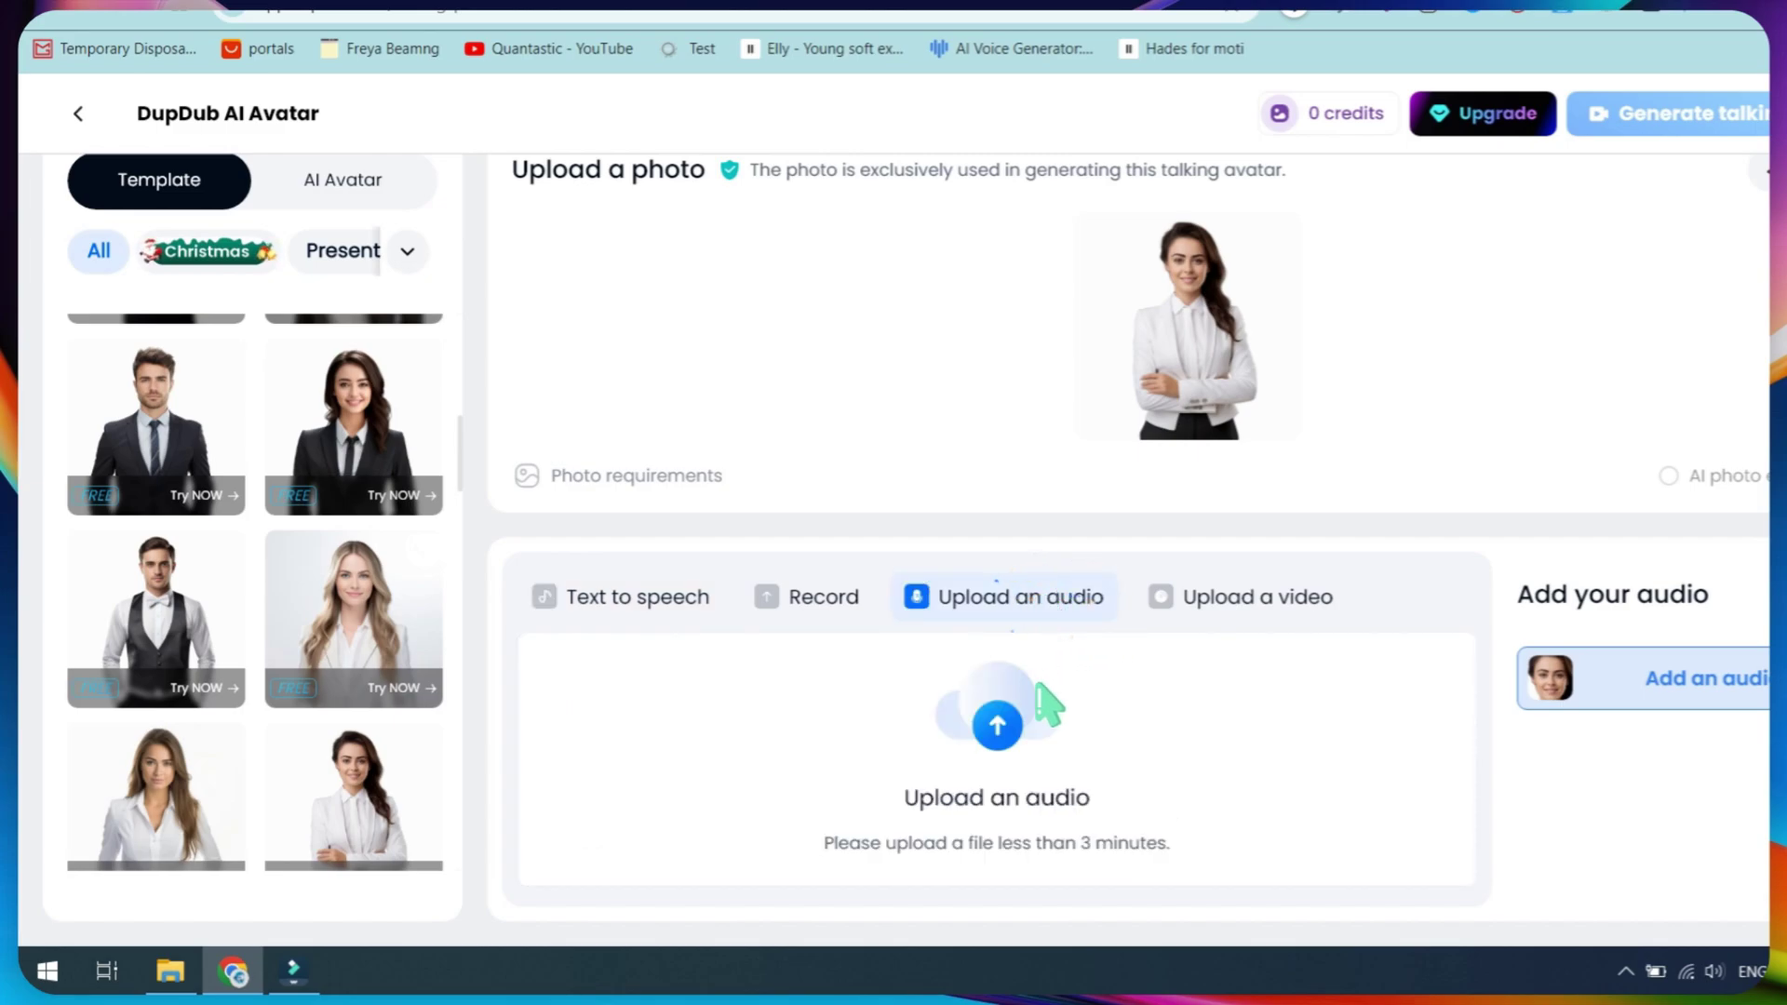
{"action": "left_click", "coordinate": [1000, 726]}
{"action": "scroll", "coordinate": [591, 319], "scroll_direction": "down", "scroll_amount": 5}
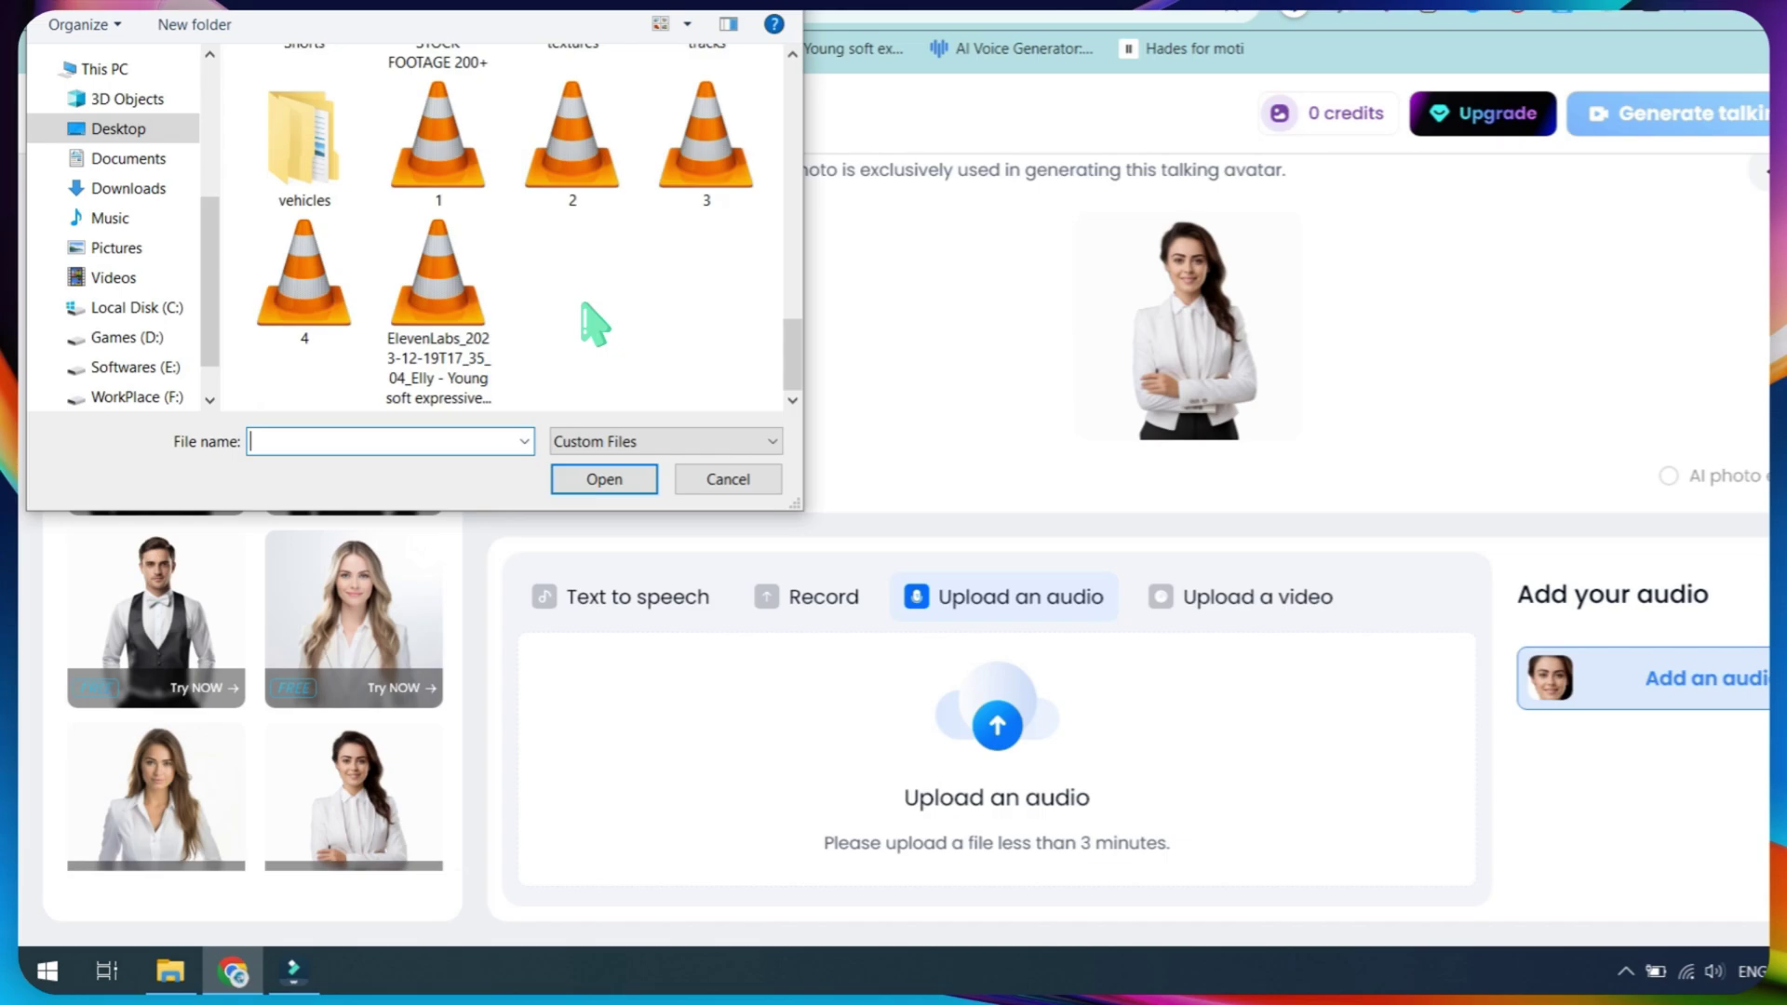
{"action": "double_click", "coordinate": [477, 343]}
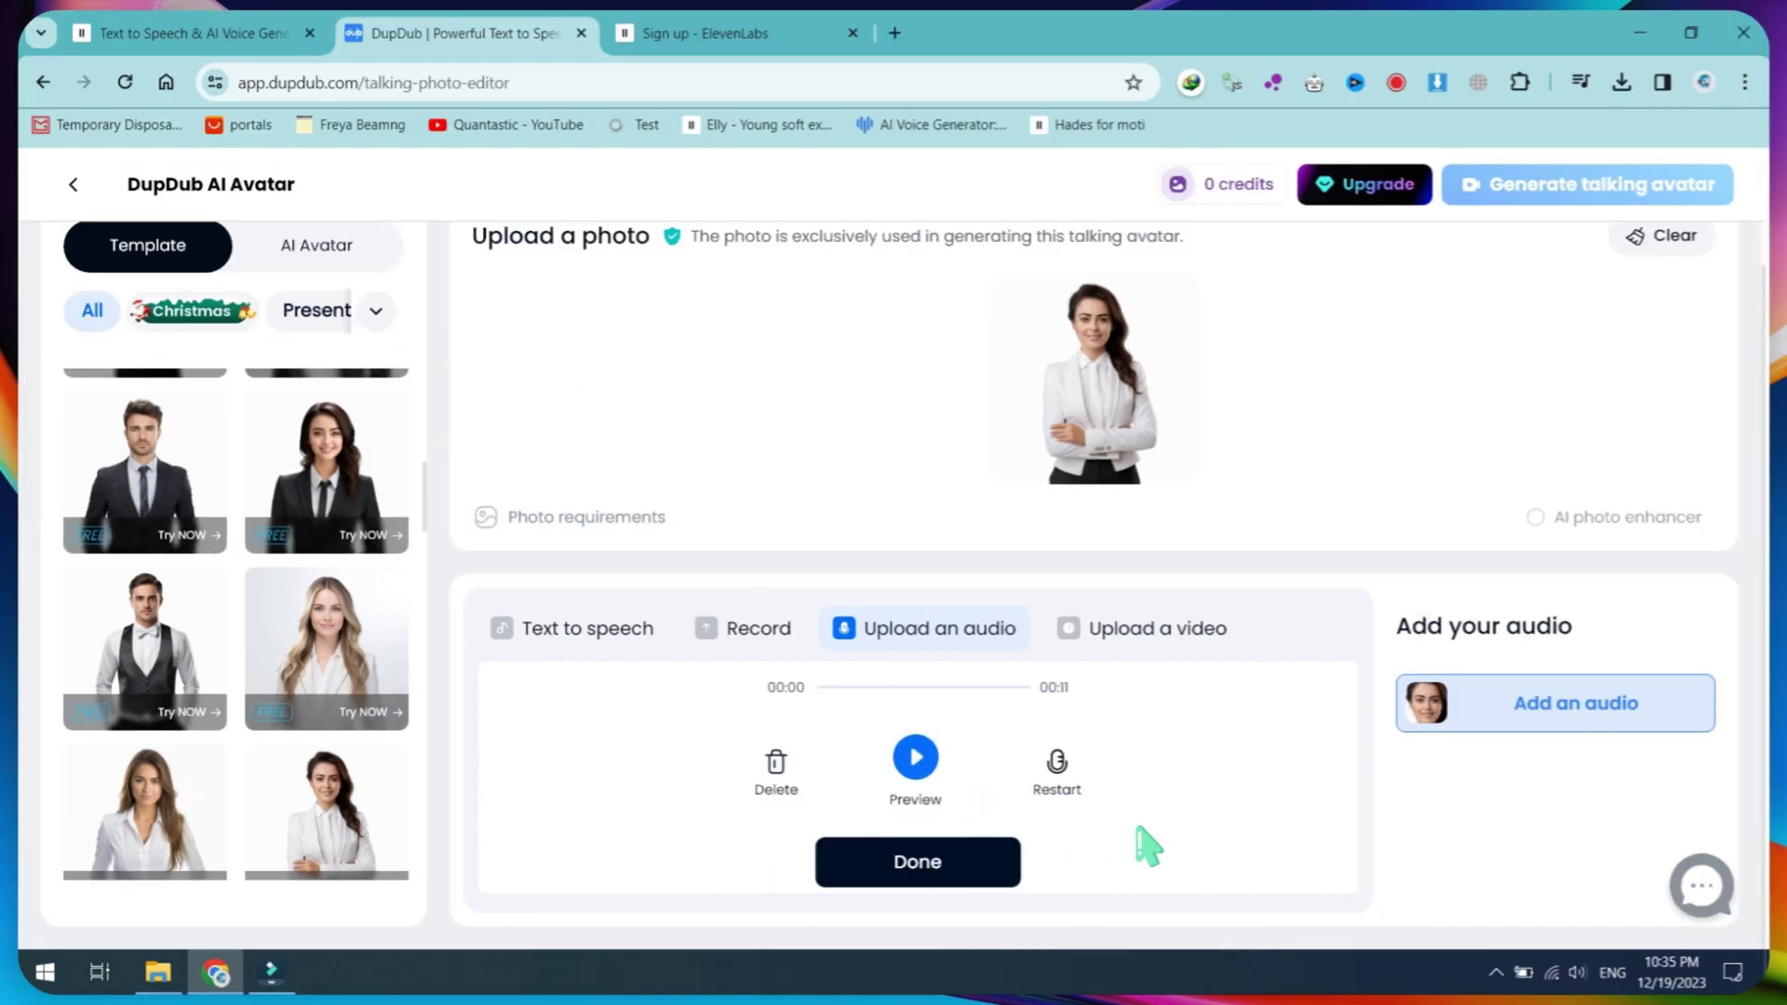
{"action": "left_click", "coordinate": [899, 866]}
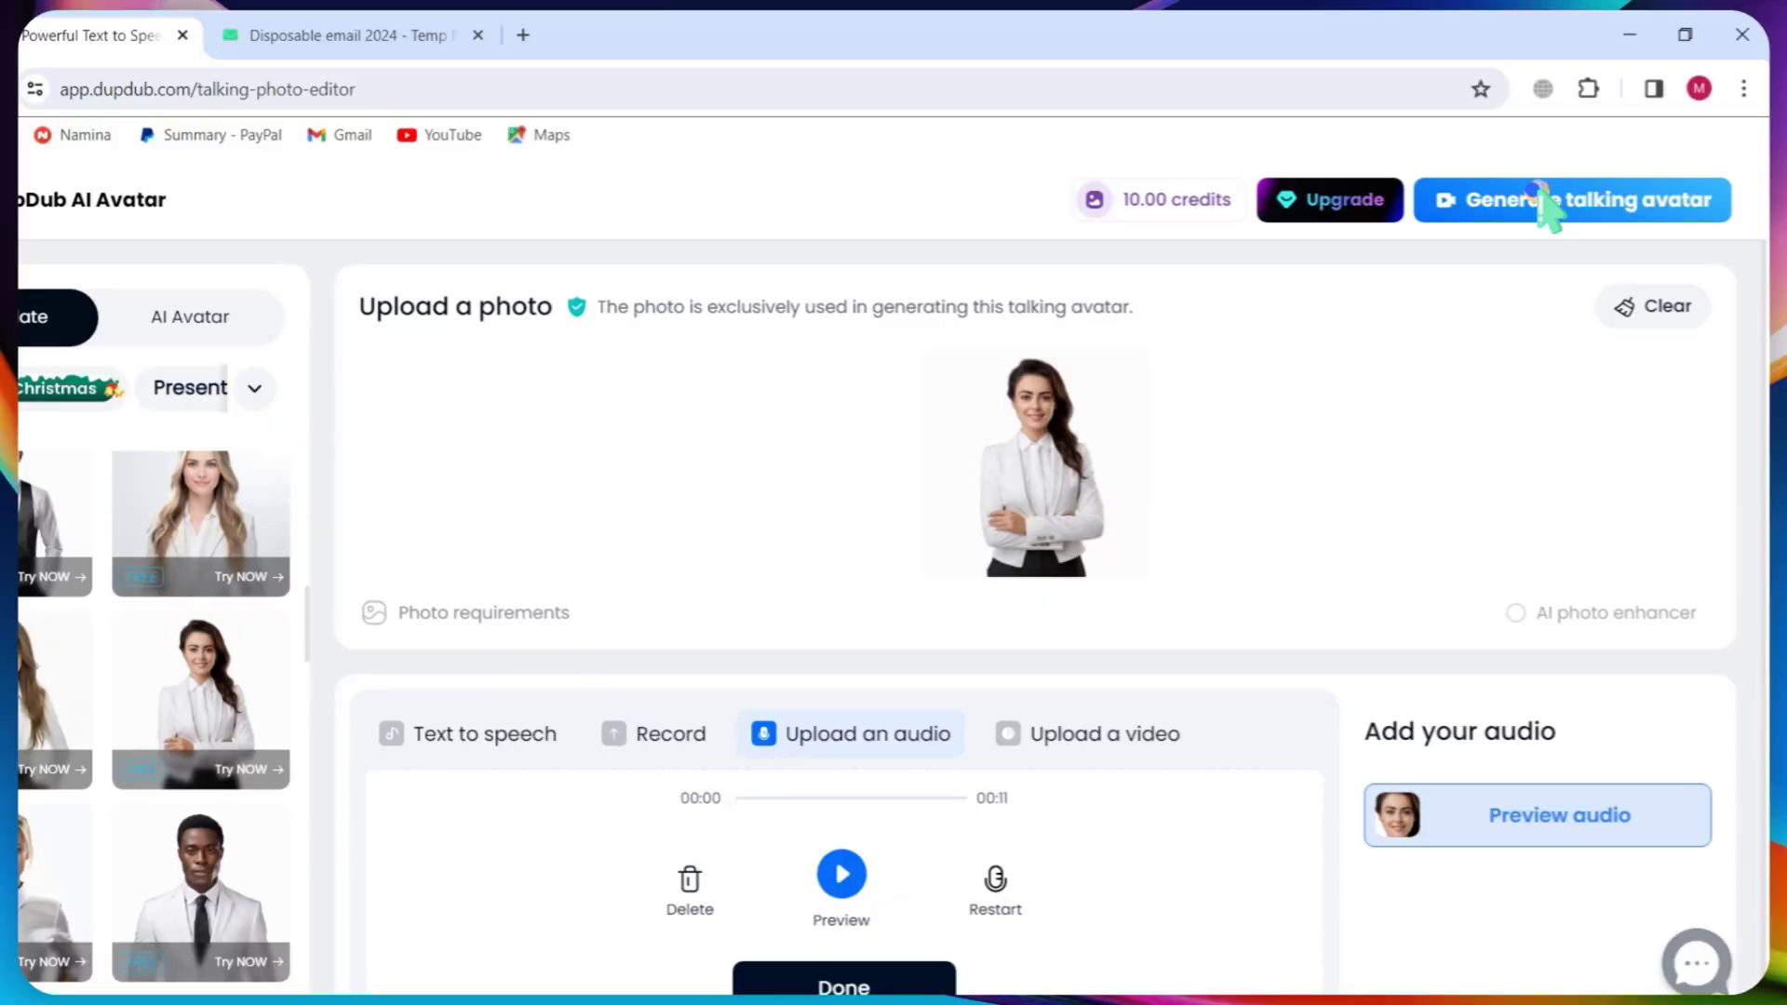
{"action": "left_click", "coordinate": [1547, 194]}
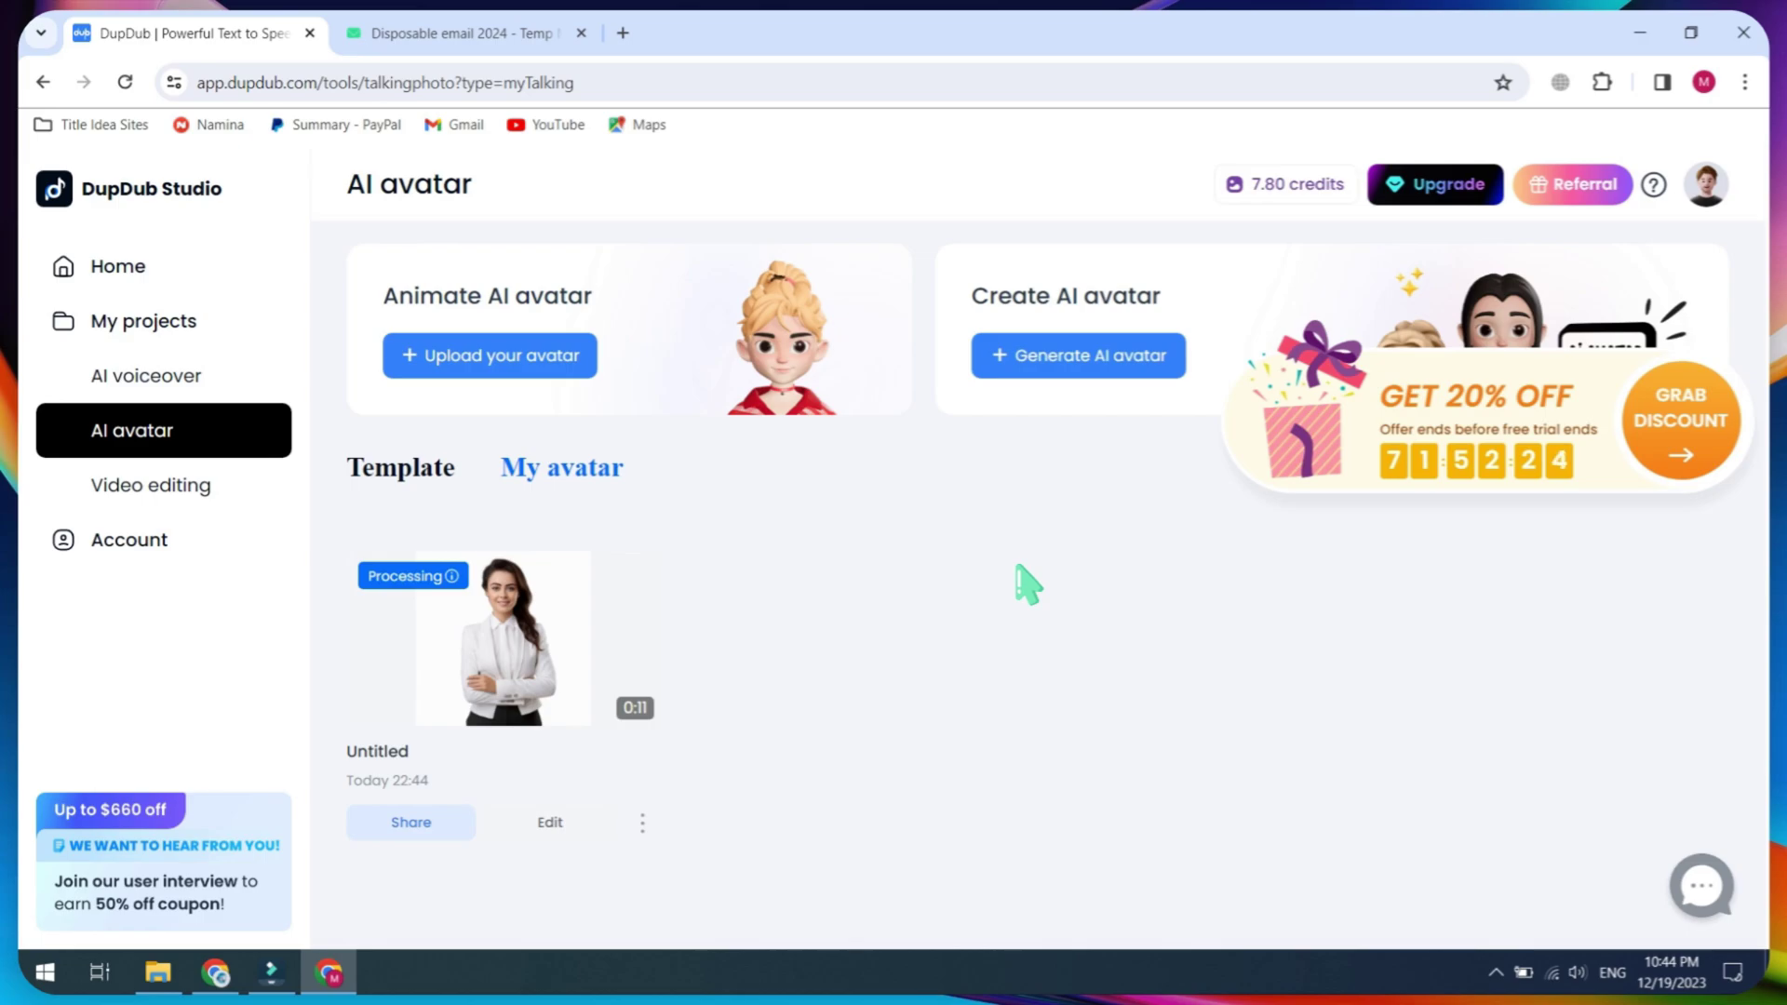
Step: Upload the green-screen man photo and paste the educational script into the text-to-speech box
{"action": "left_click", "coordinate": [558, 366]}
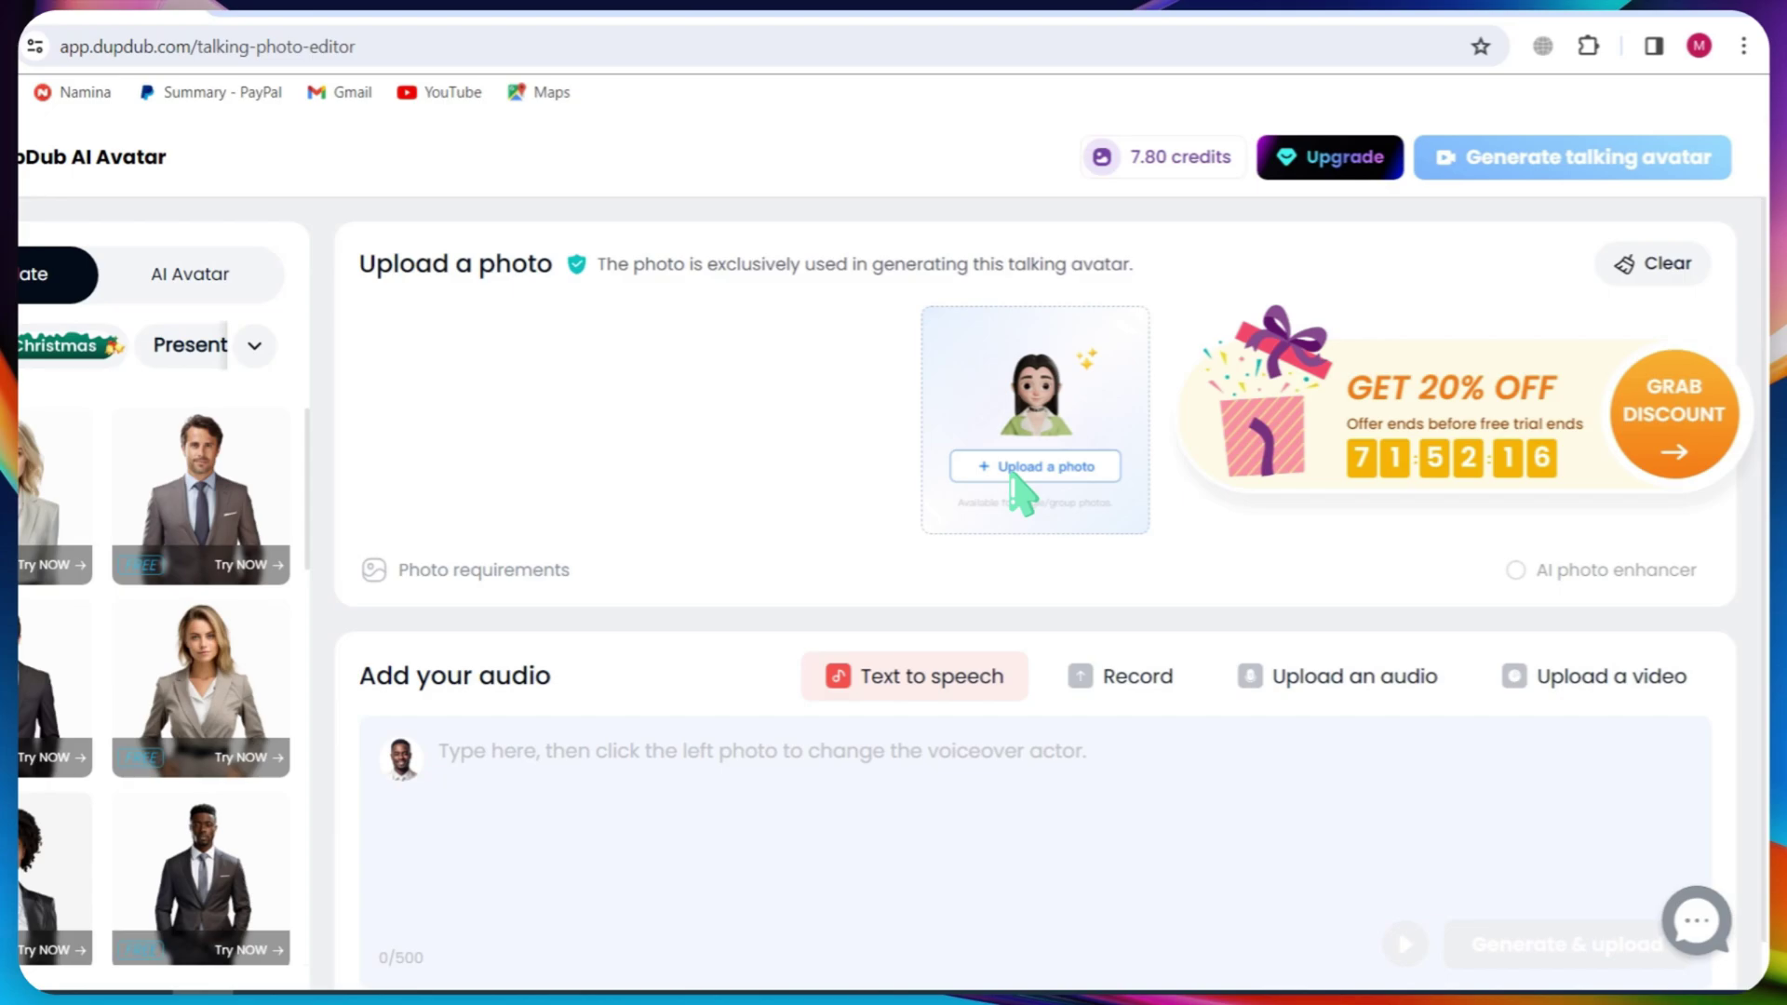
{"action": "left_click", "coordinate": [1075, 473]}
{"action": "scroll", "coordinate": [435, 419], "scroll_direction": "down", "scroll_amount": 5}
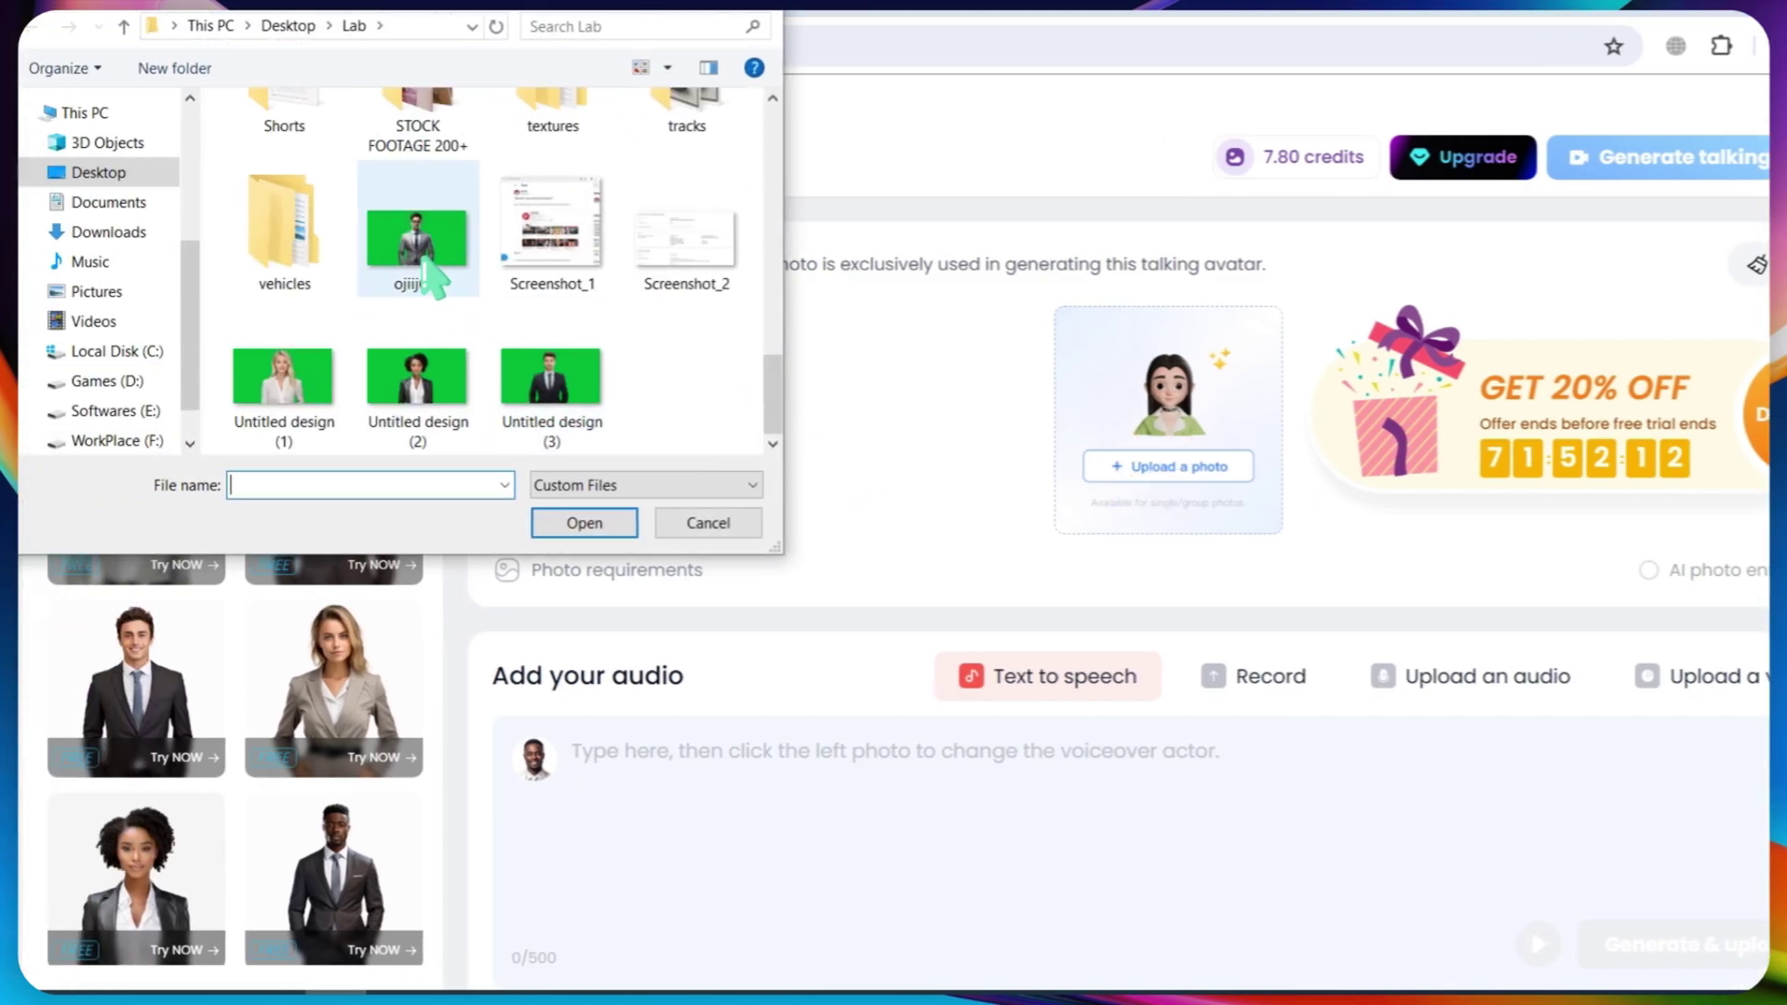
{"action": "double_click", "coordinate": [289, 252]}
{"action": "left_click", "coordinate": [656, 679]}
{"action": "type", "text": "In presenting this video, our primary intent is strictly educational. We encourage viewers to approach the content with a critical mindset, utilizing it as a valuable resource for intellectual development."}
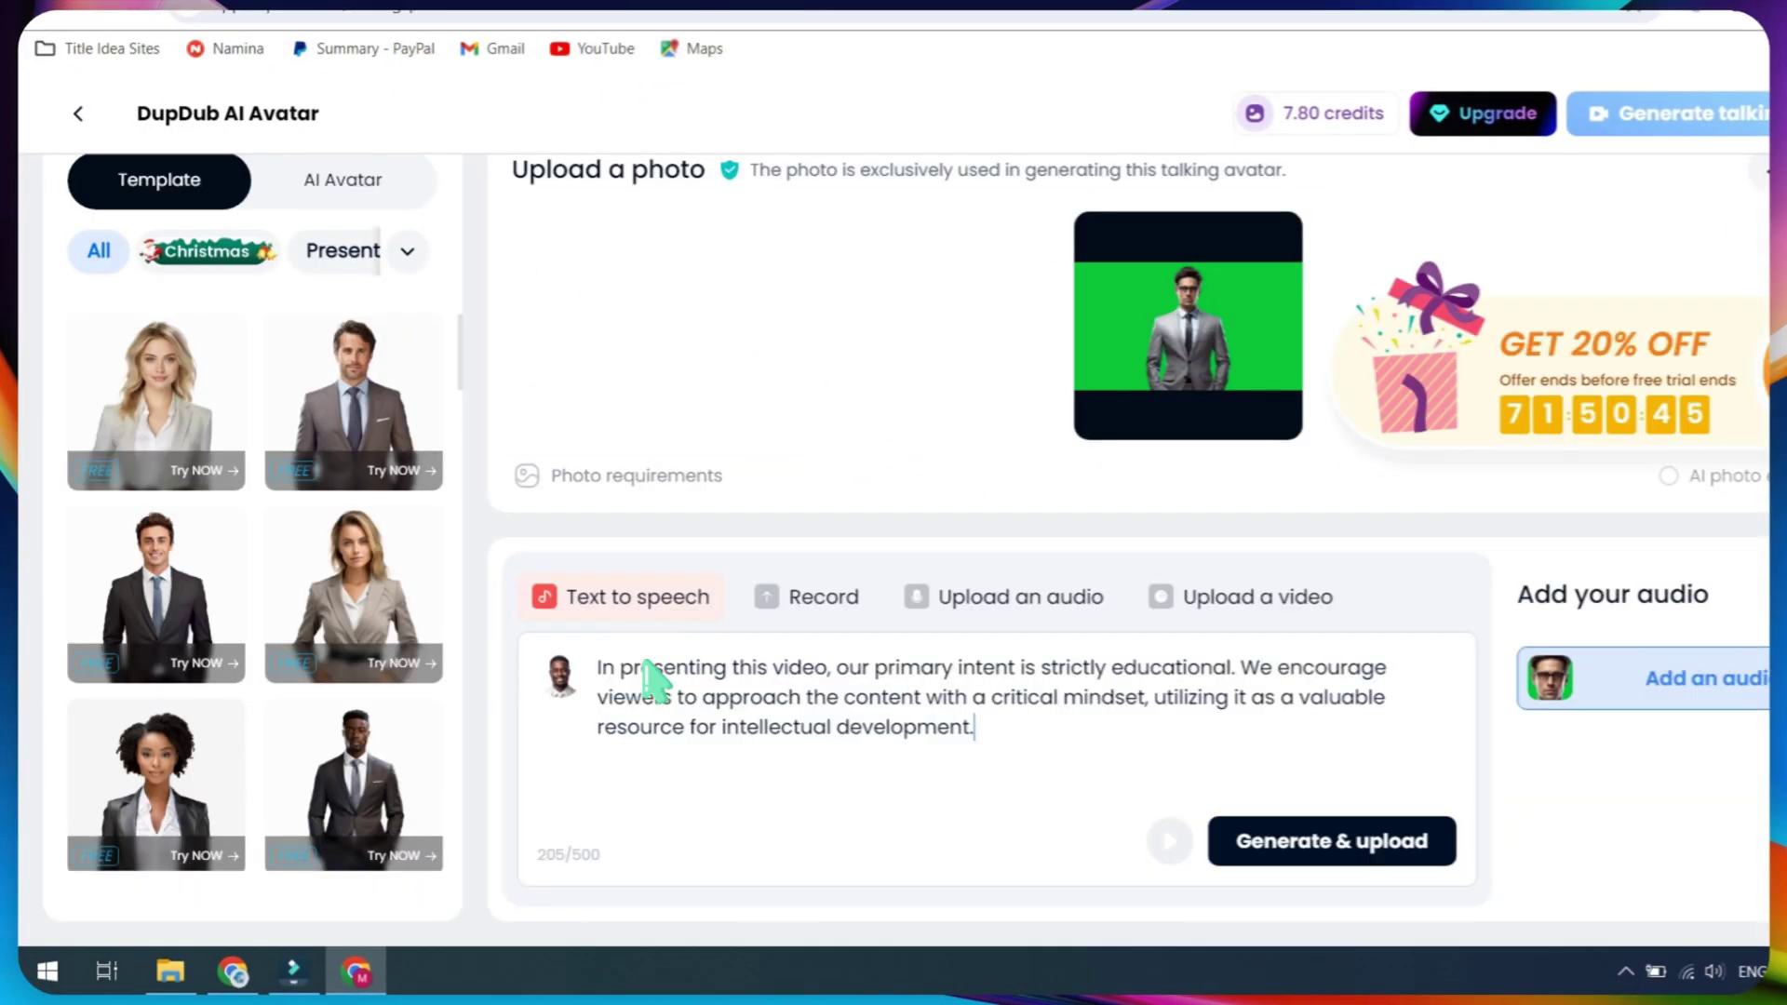
Step: Generate the voiceover with the unchanged voice and launch the 0:14 talking avatar
{"action": "left_click", "coordinate": [556, 685]}
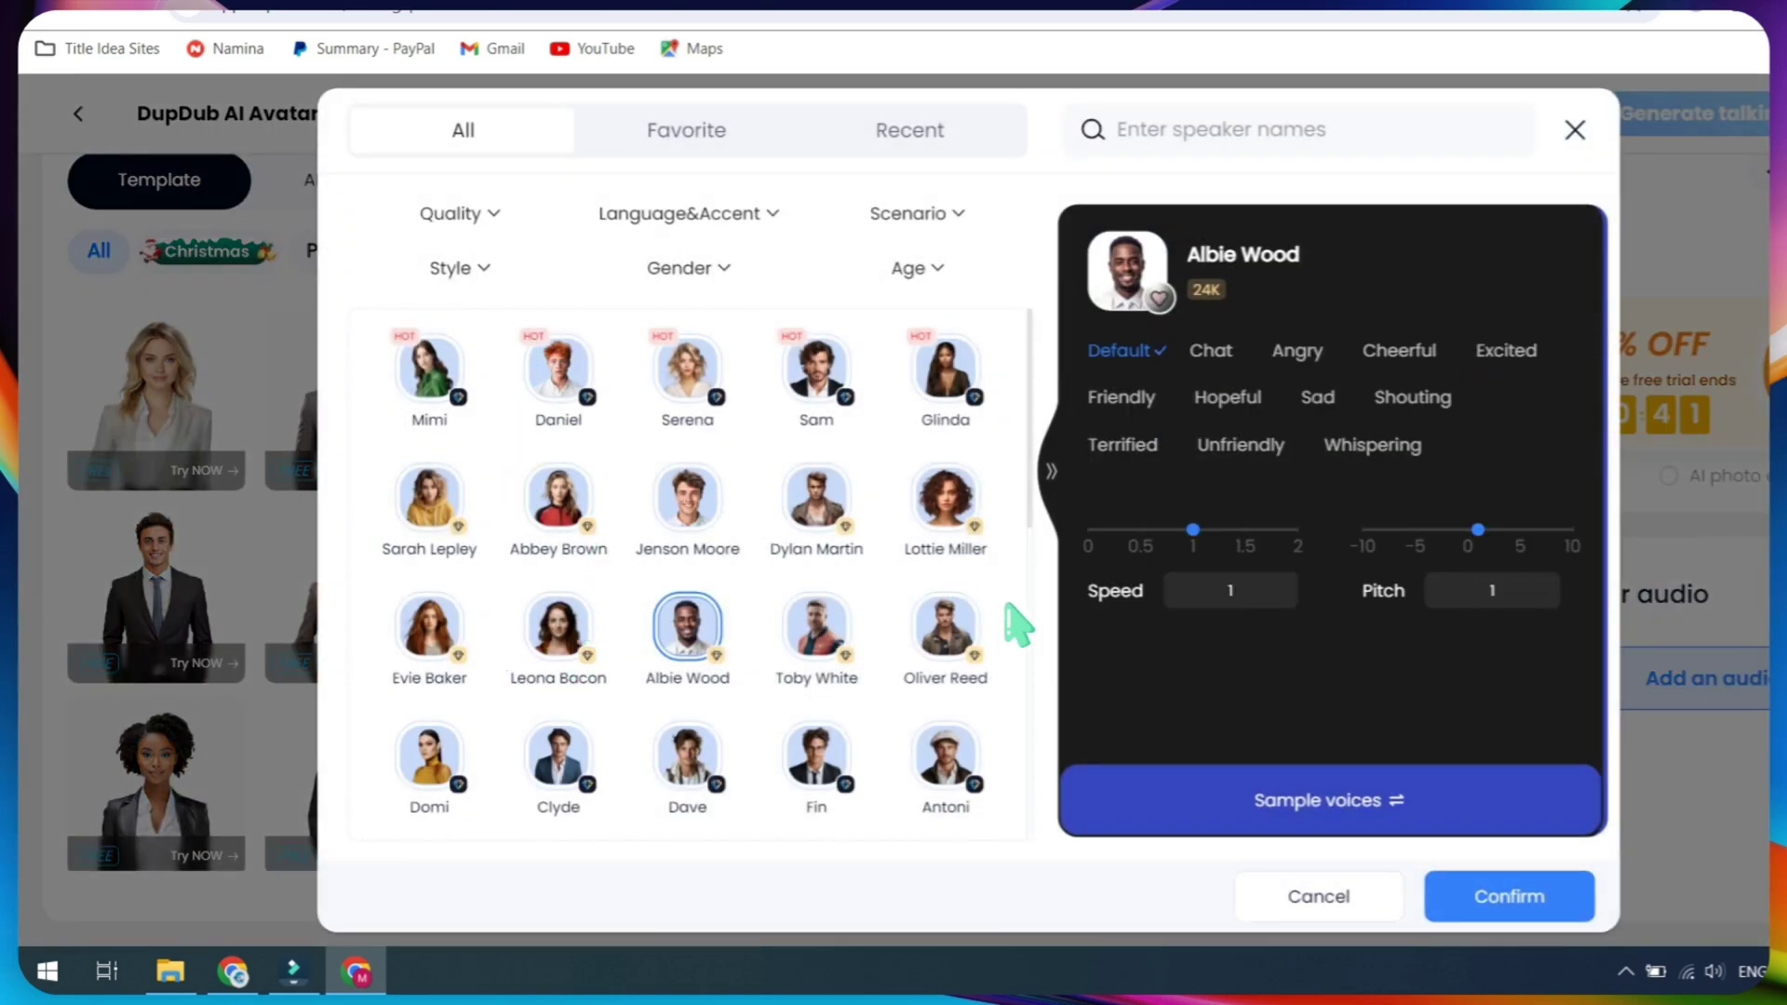
{"action": "left_click", "coordinate": [1360, 898]}
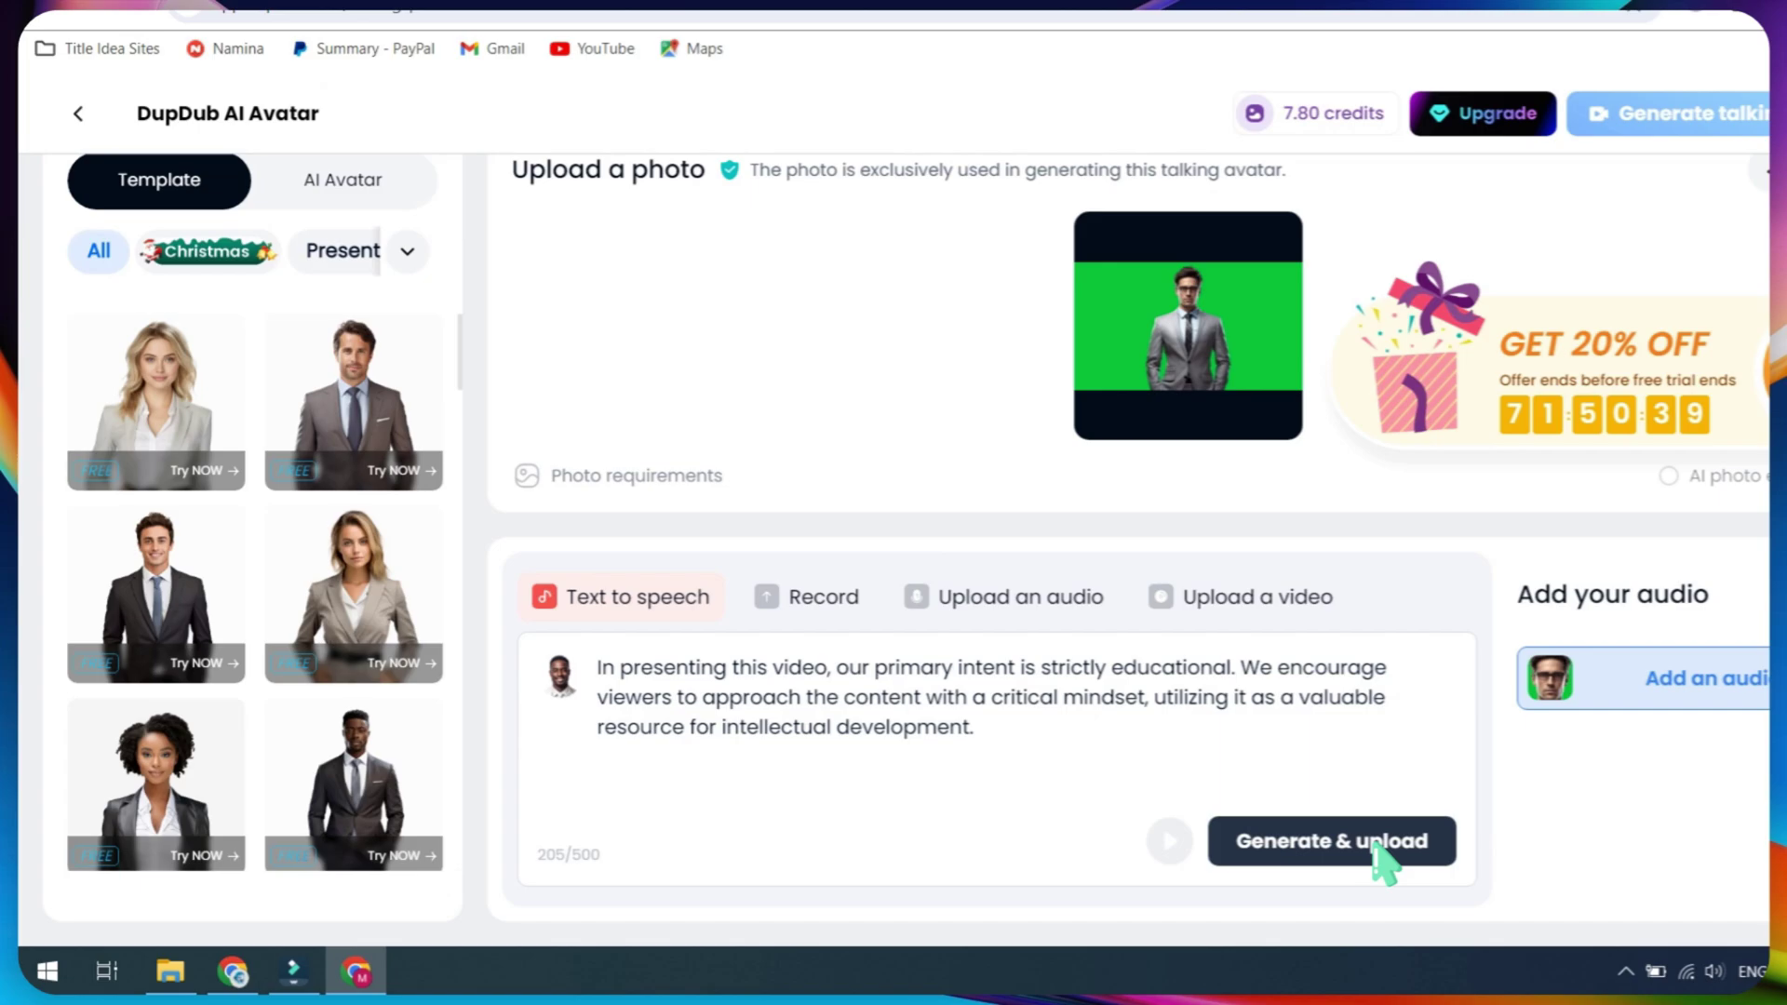
{"action": "left_click", "coordinate": [1376, 844]}
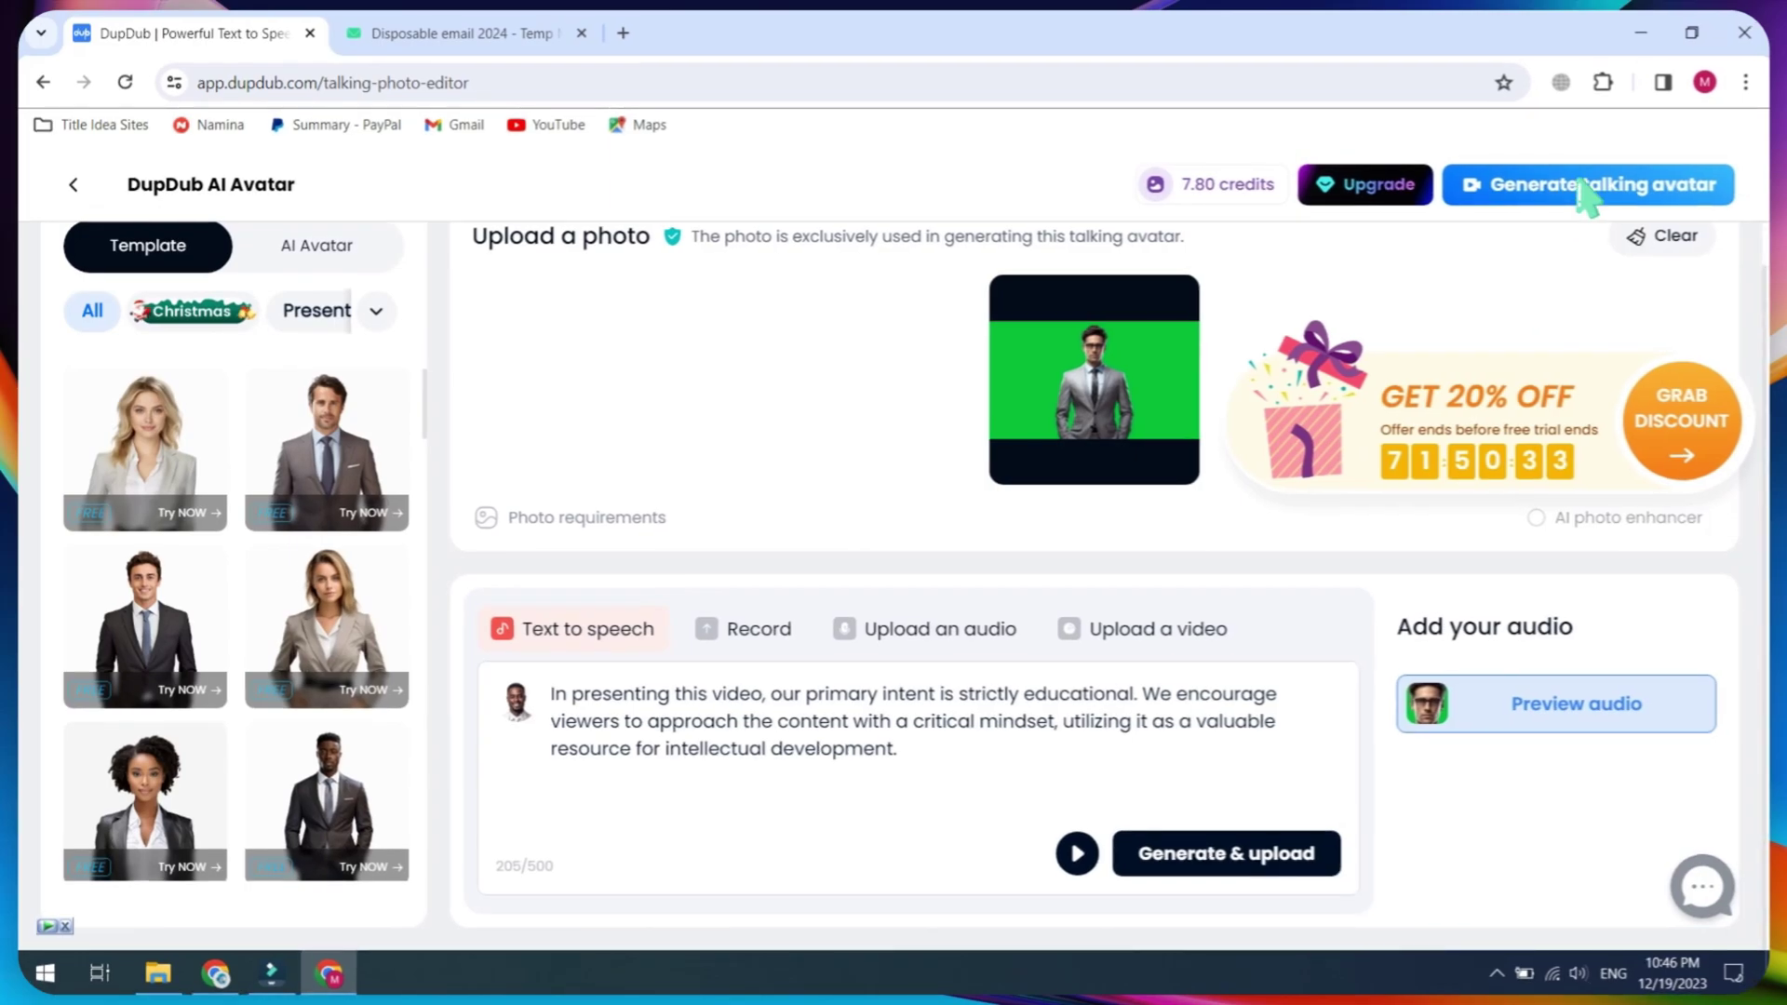
{"action": "left_click", "coordinate": [1683, 114]}
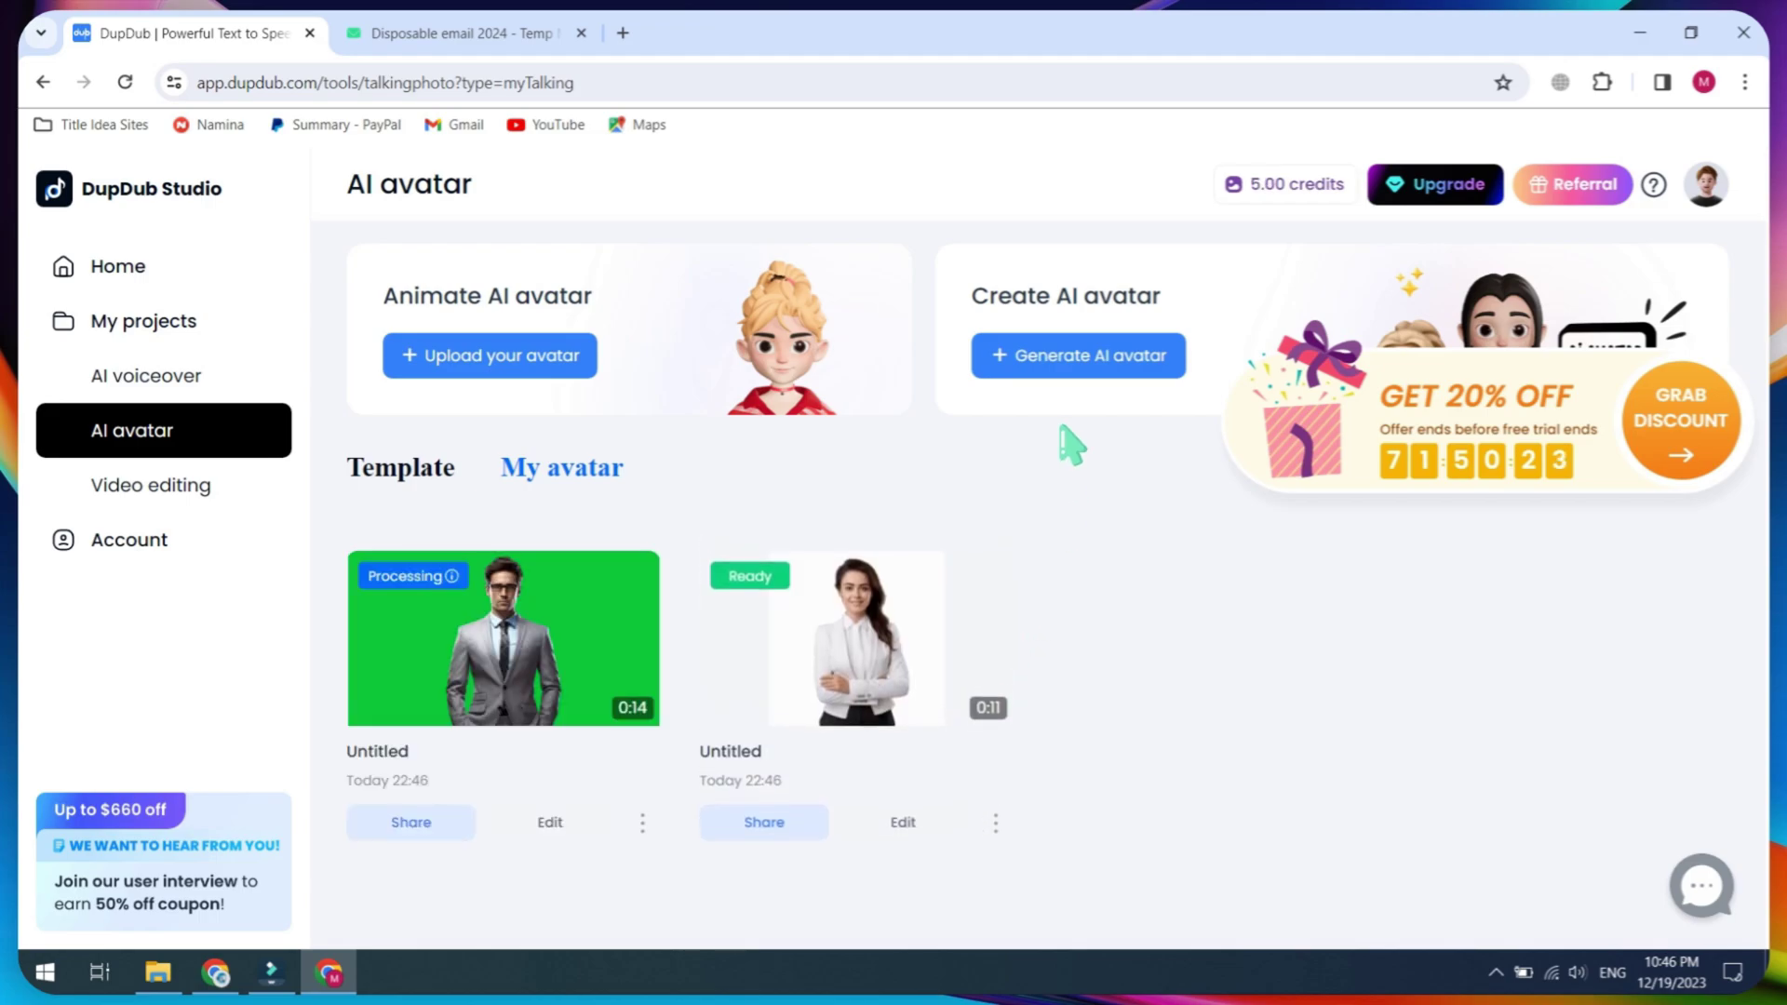
Step: Generate four AI portraits from the description 'A big Fat man, Portrait Photo'
{"action": "left_click", "coordinate": [1064, 374]}
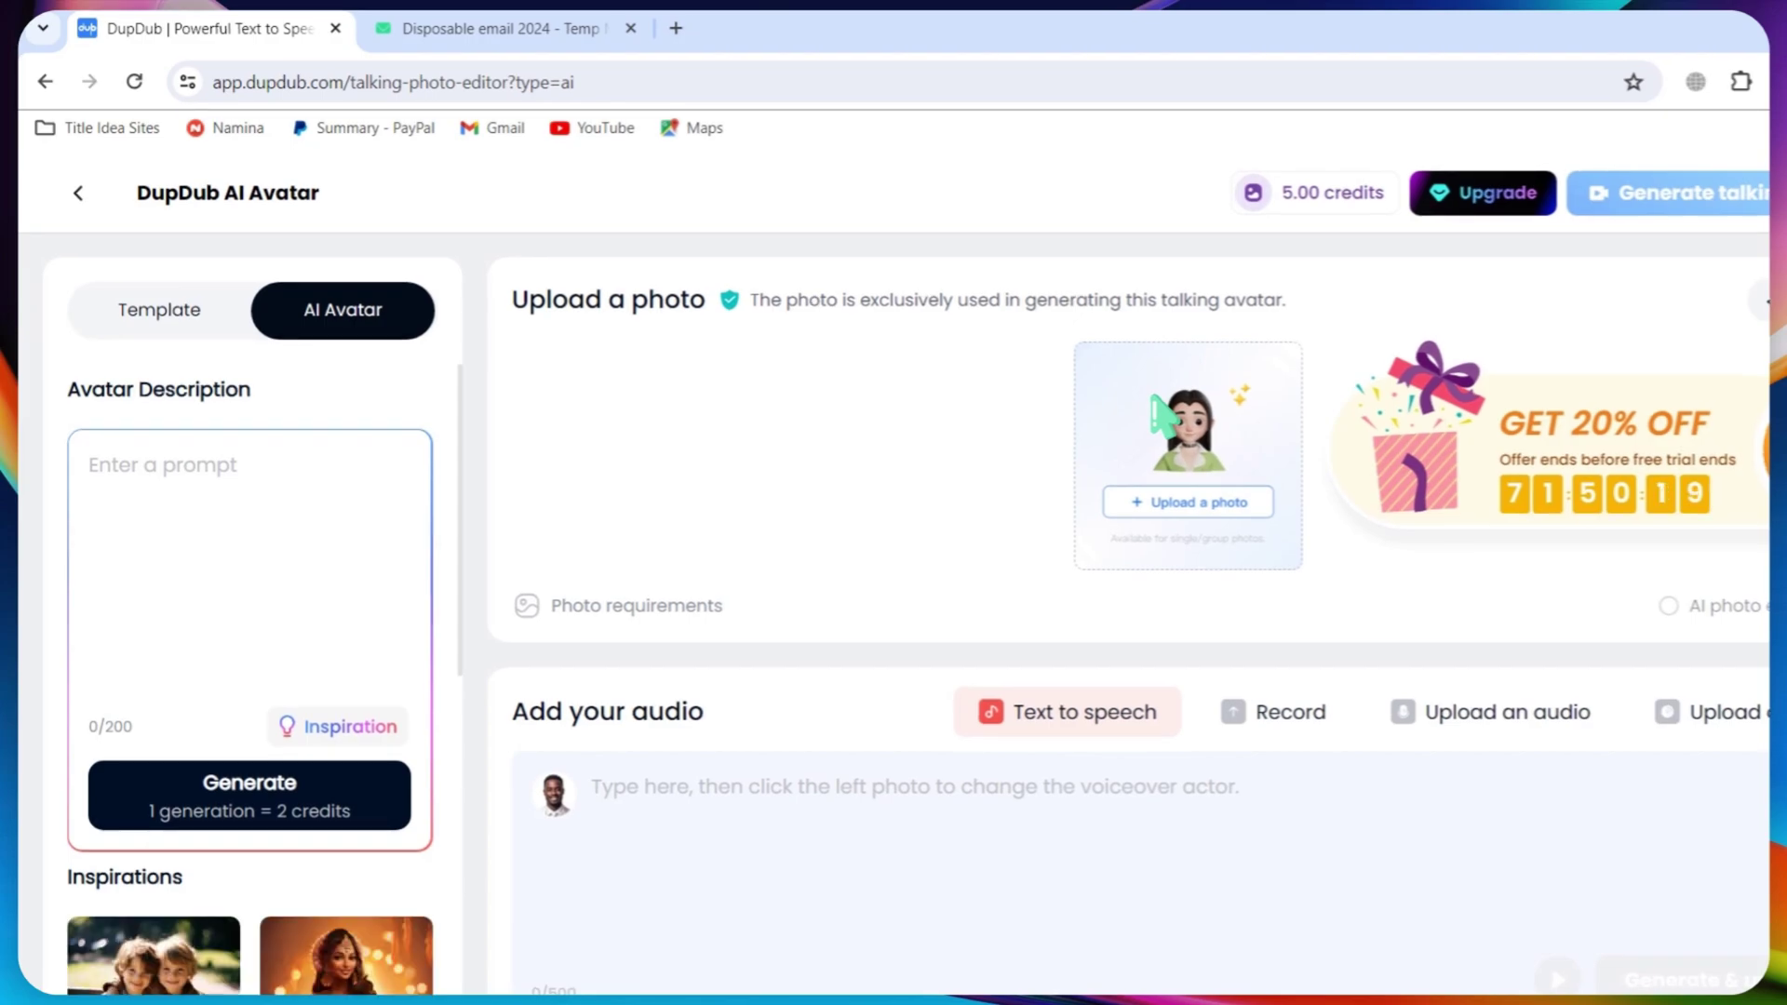
{"action": "left_click", "coordinate": [220, 478]}
{"action": "type", "text": "A big Fat man, Portrait Phot"}
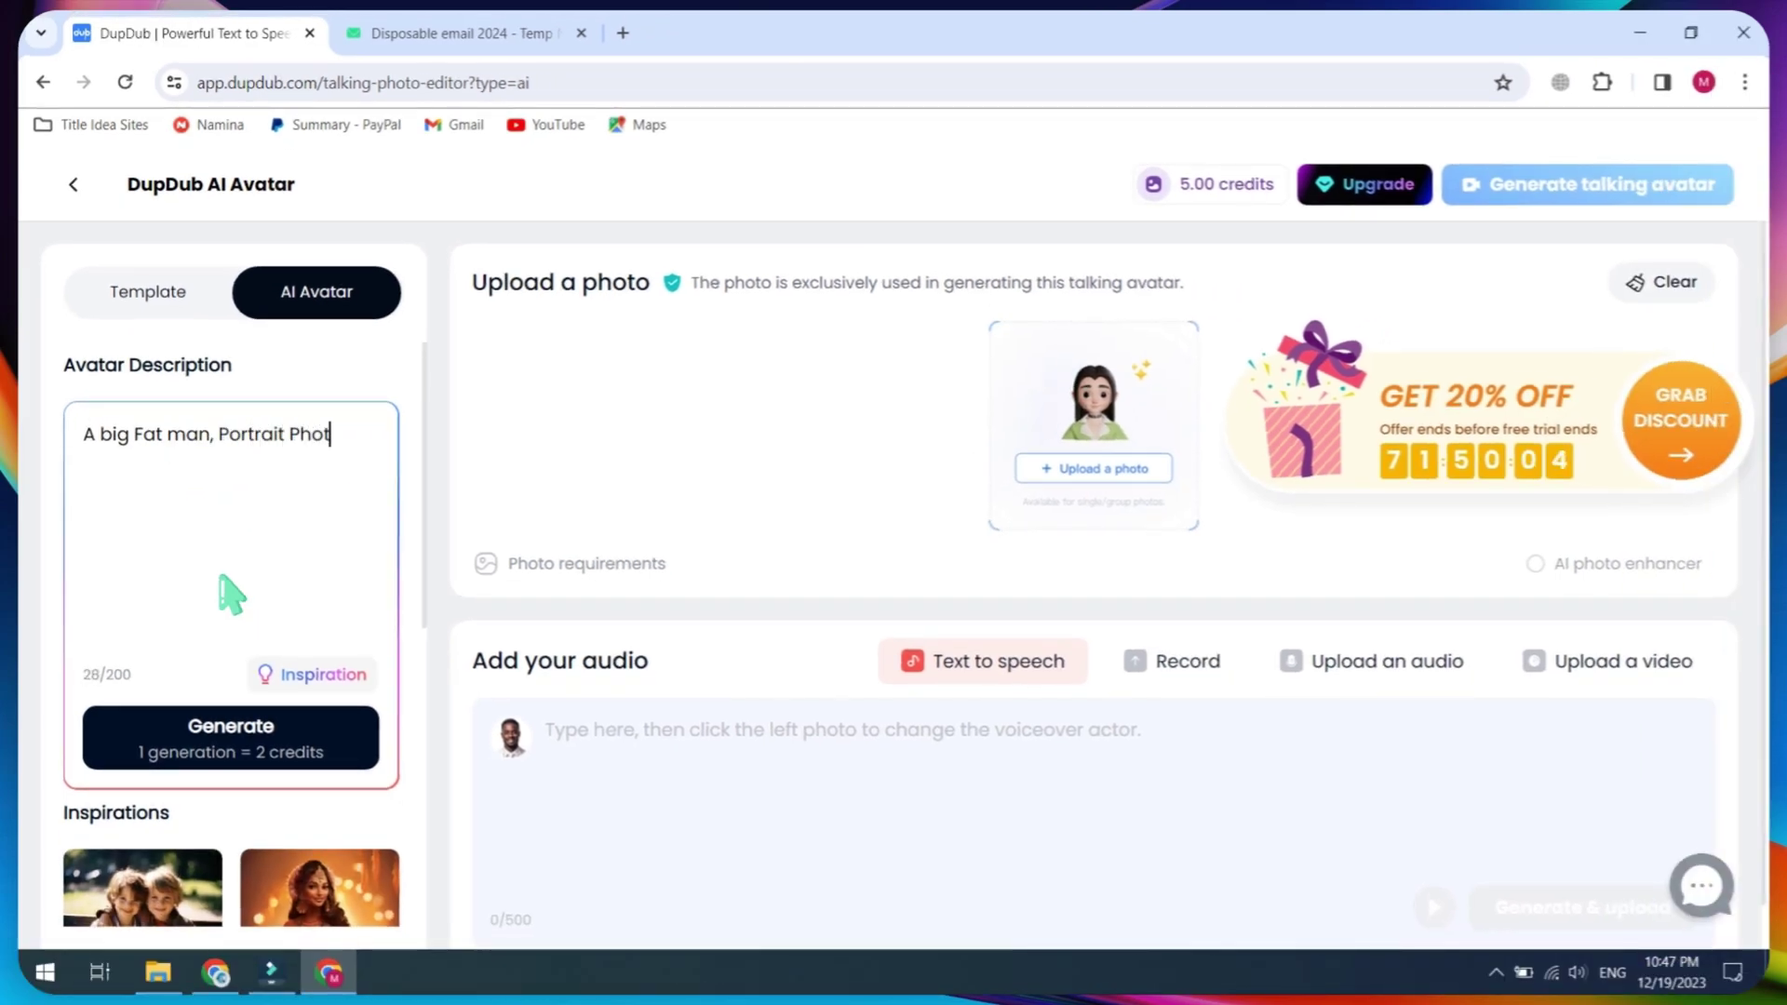
{"action": "type", "text": "o"}
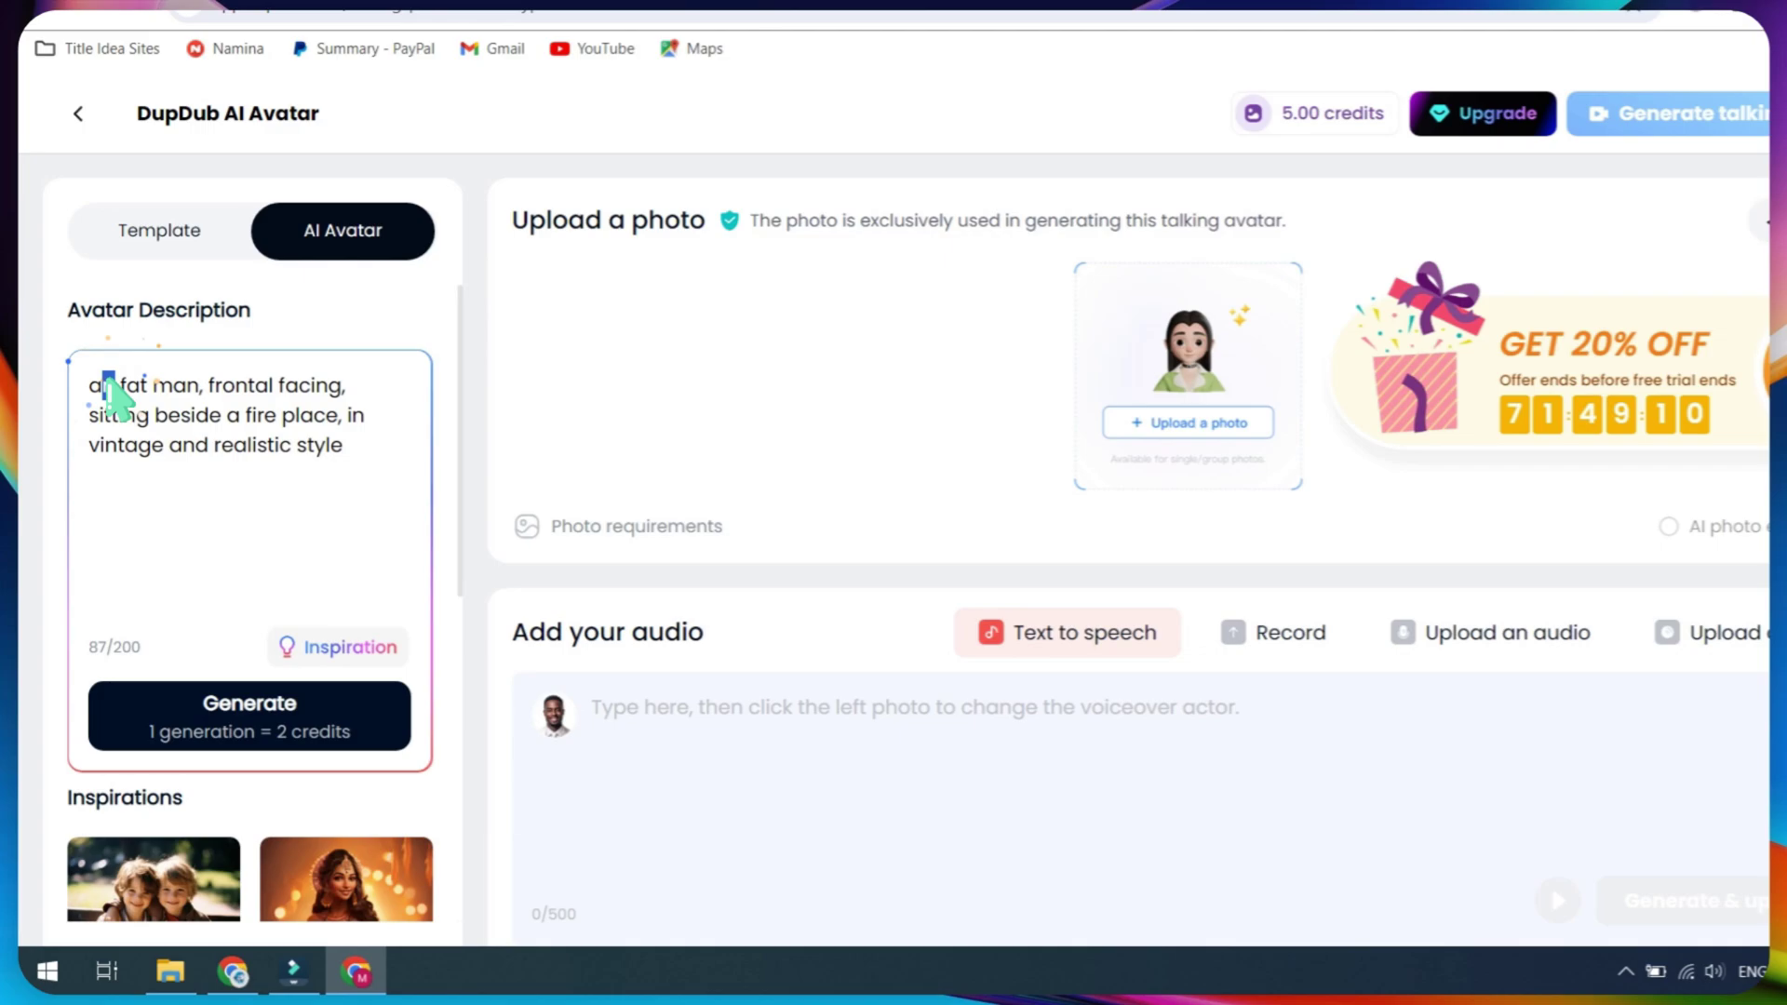
{"action": "key", "text": "BackSpace"}
{"action": "left_click", "coordinate": [281, 733]}
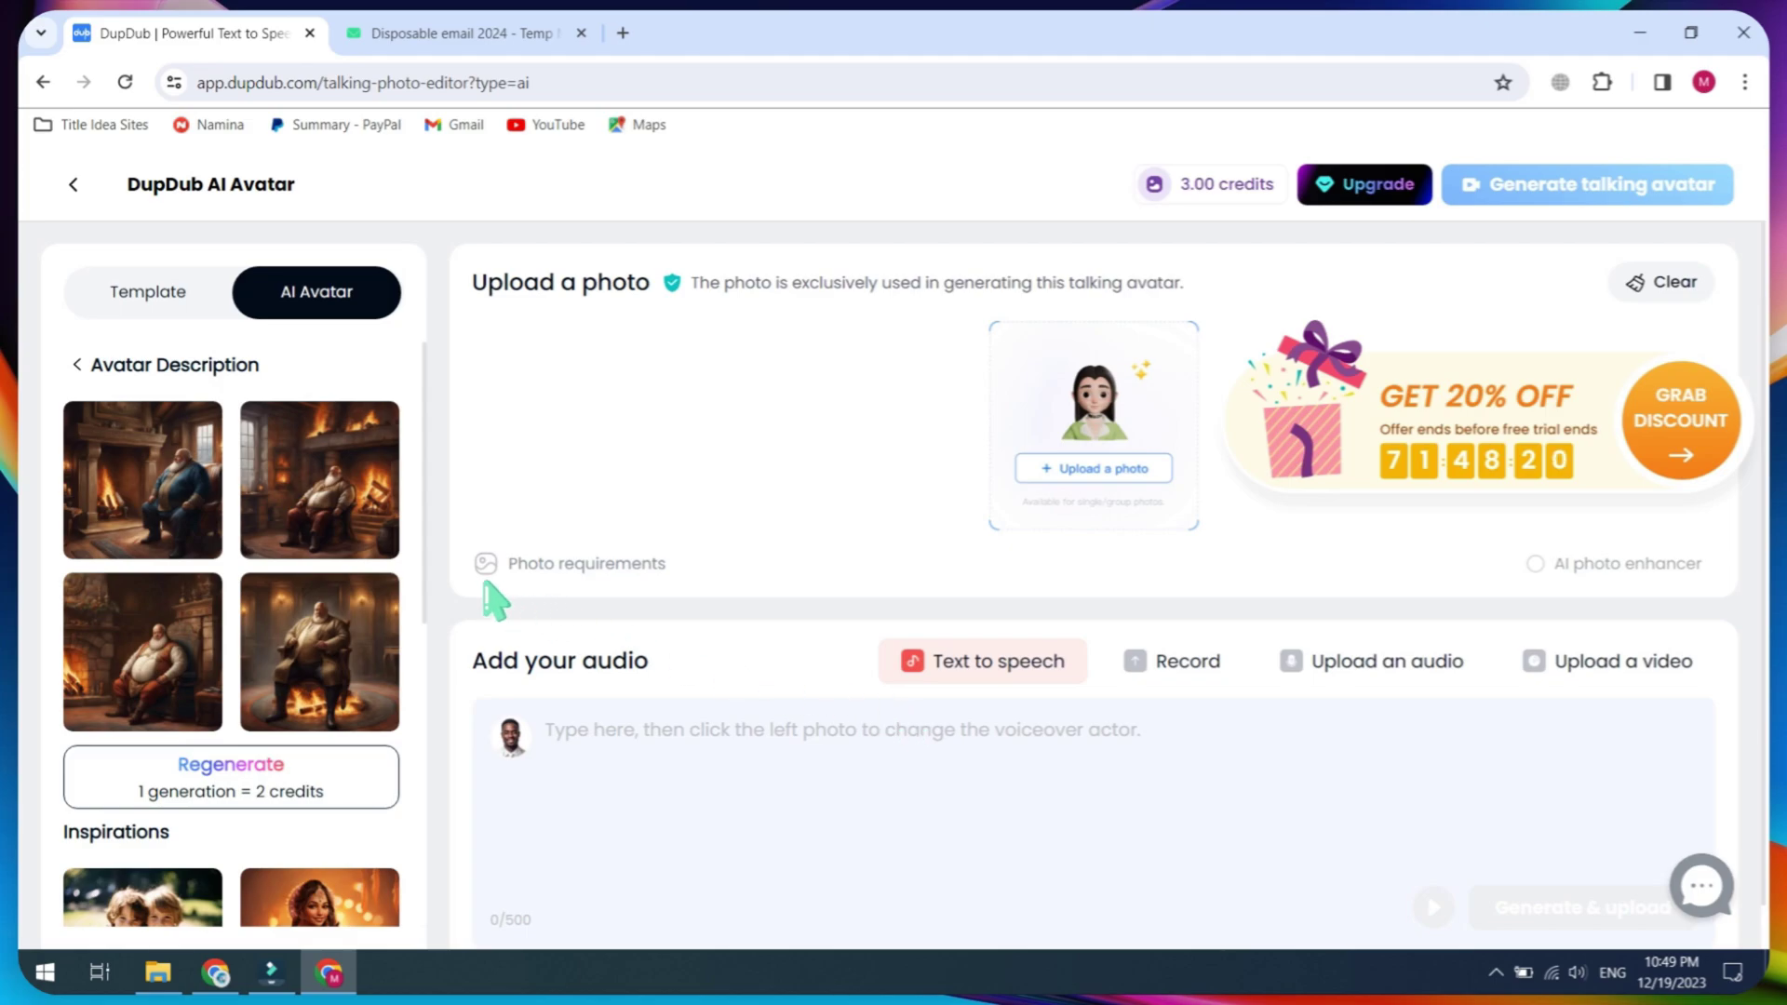
{"action": "scroll", "coordinate": [321, 558], "scroll_direction": "down", "scroll_amount": 2}
{"action": "scroll", "coordinate": [334, 577], "scroll_direction": "up", "scroll_amount": 2}
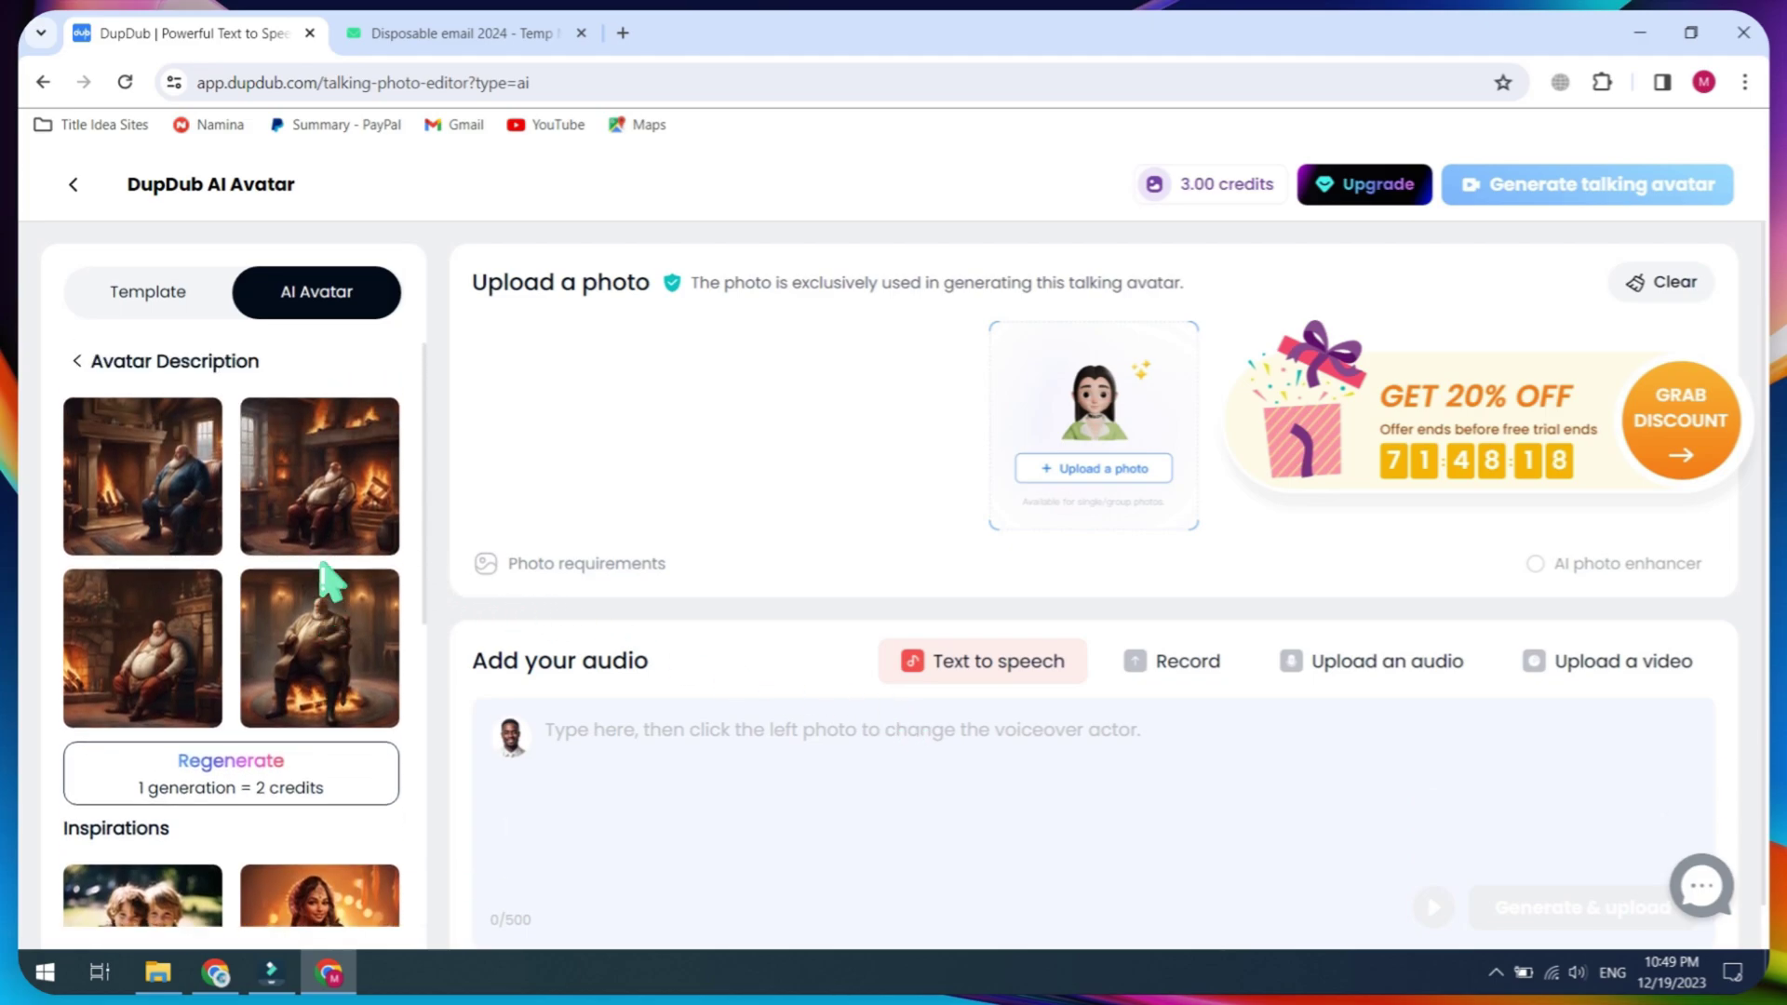
Step: Pick the bottom-left fireplace portrait, paste the script, then generate its voiceover and talking avatar
{"action": "left_click", "coordinate": [183, 669]}
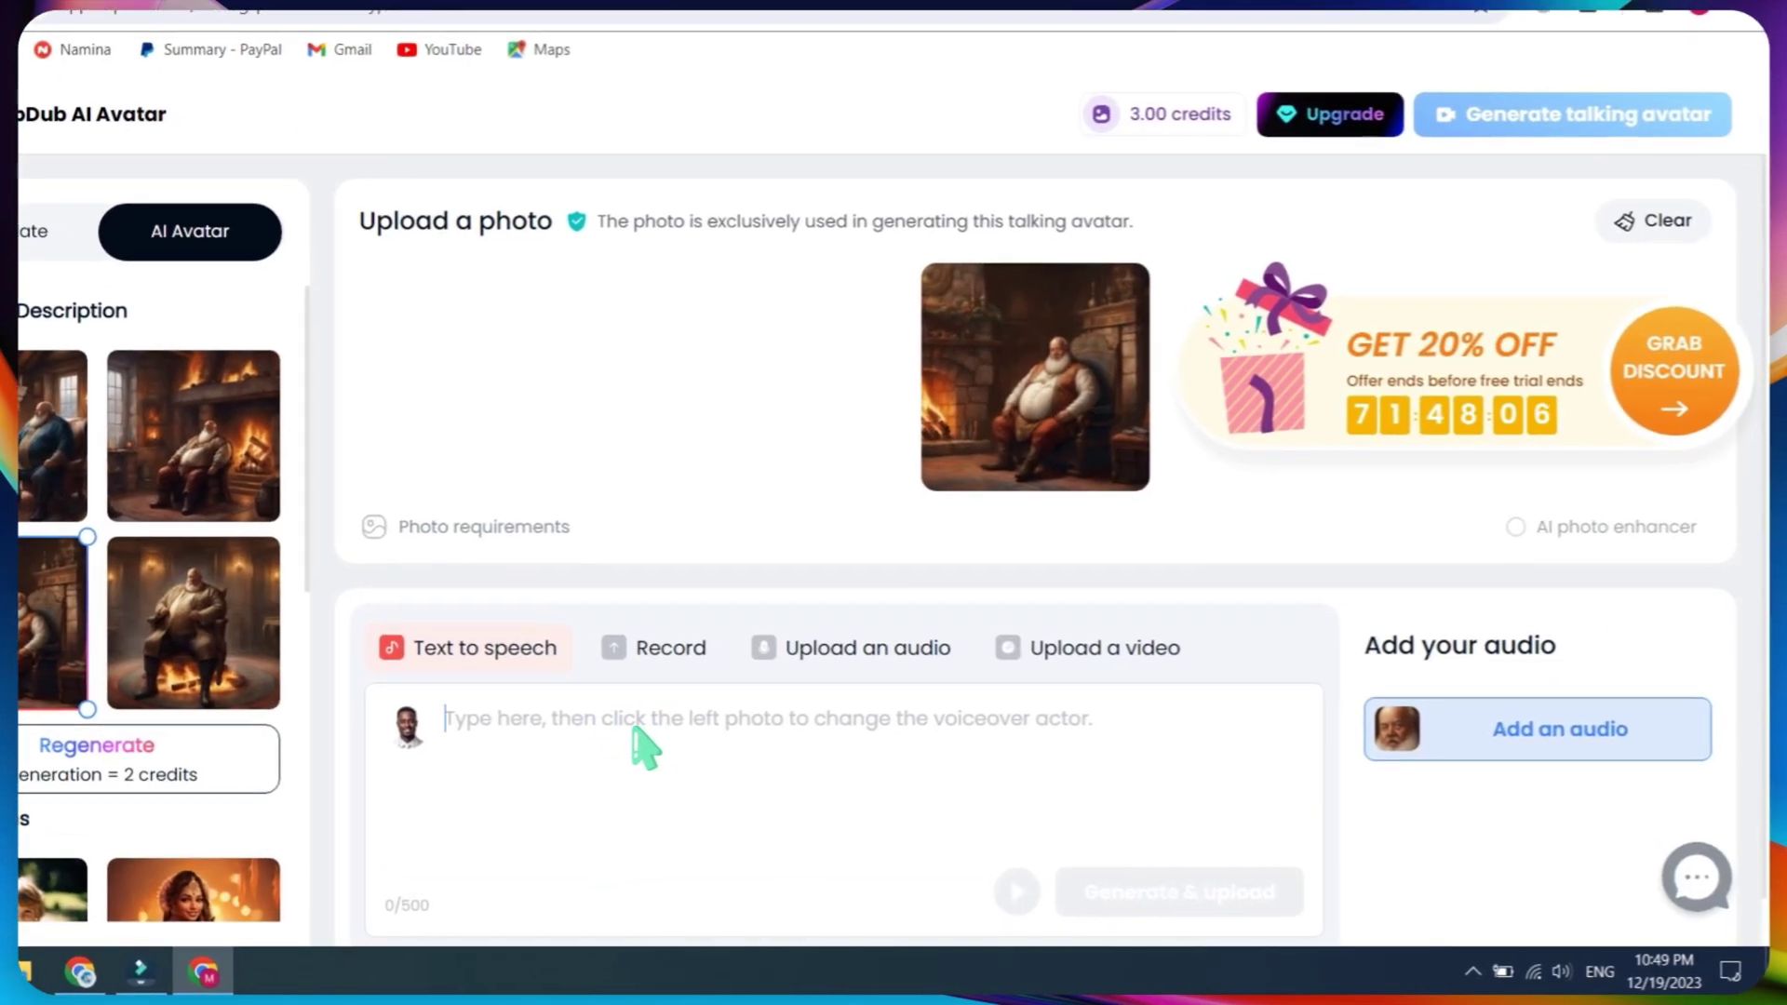
{"action": "left_click", "coordinate": [731, 763]}
{"action": "type", "text": "In presenting this video, our primary intent is strictly educational. We encourage viewers to approach the content with a critical mindset, utilizing it as a valuable resource for intellectual development."}
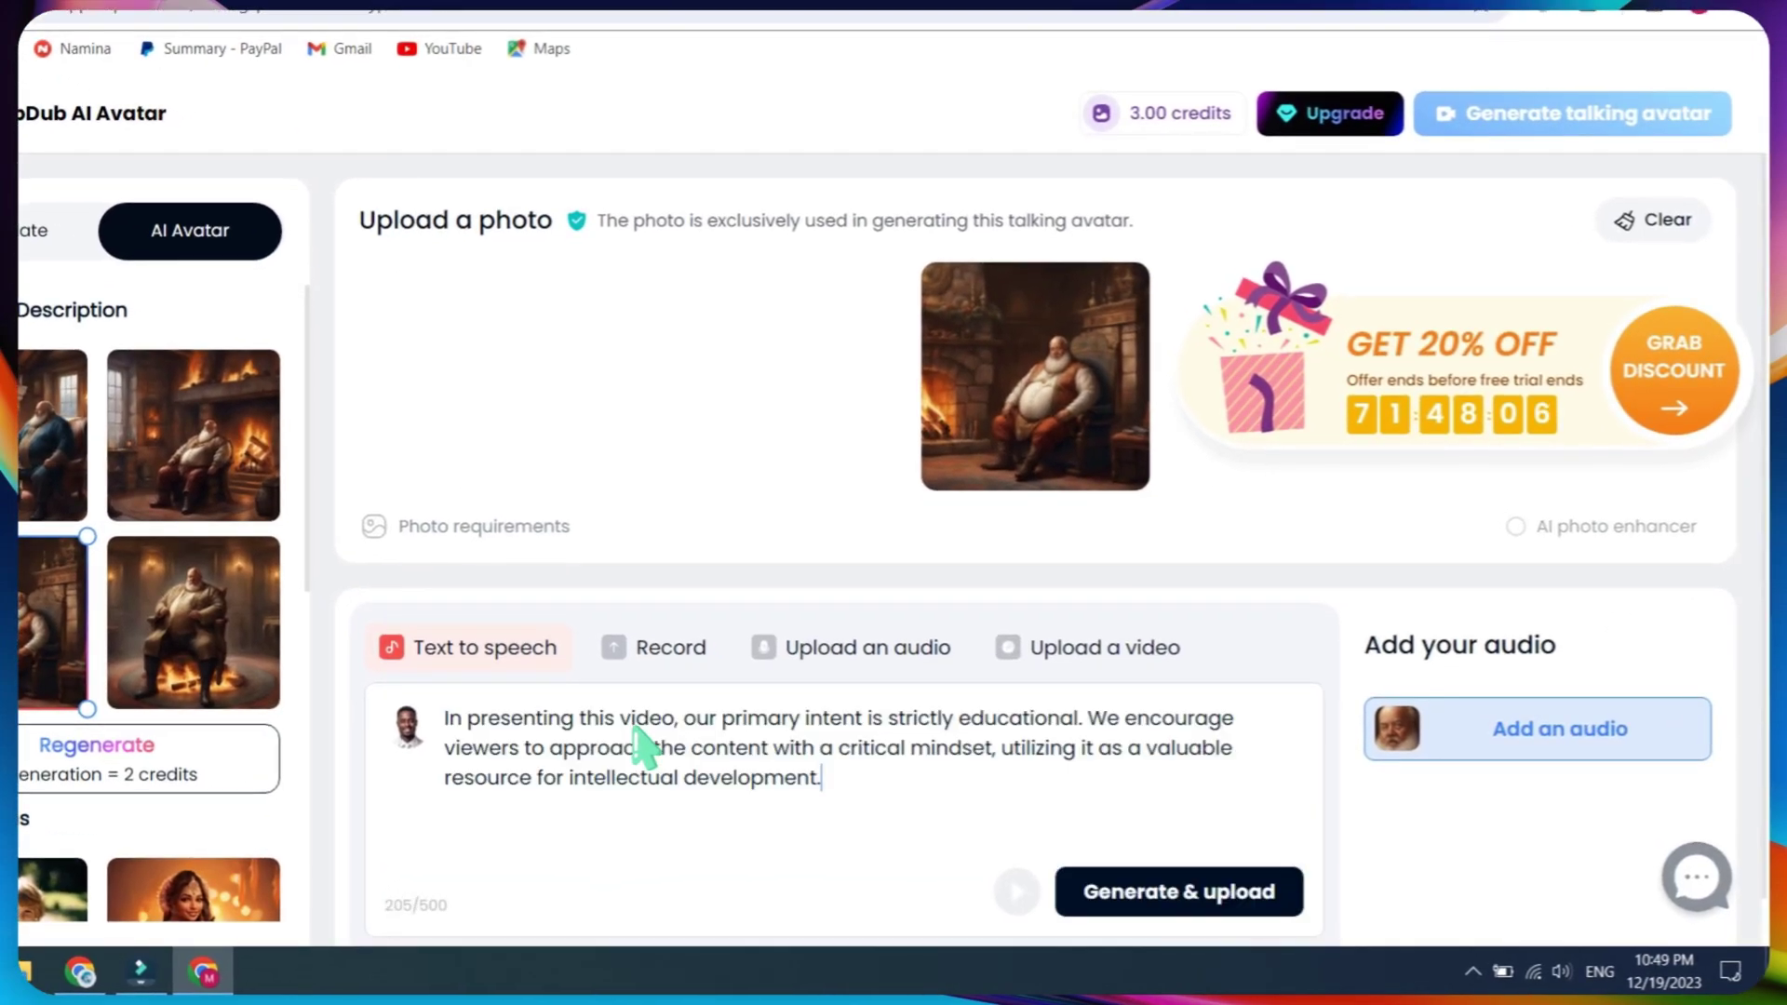
{"action": "left_click", "coordinate": [1182, 894]}
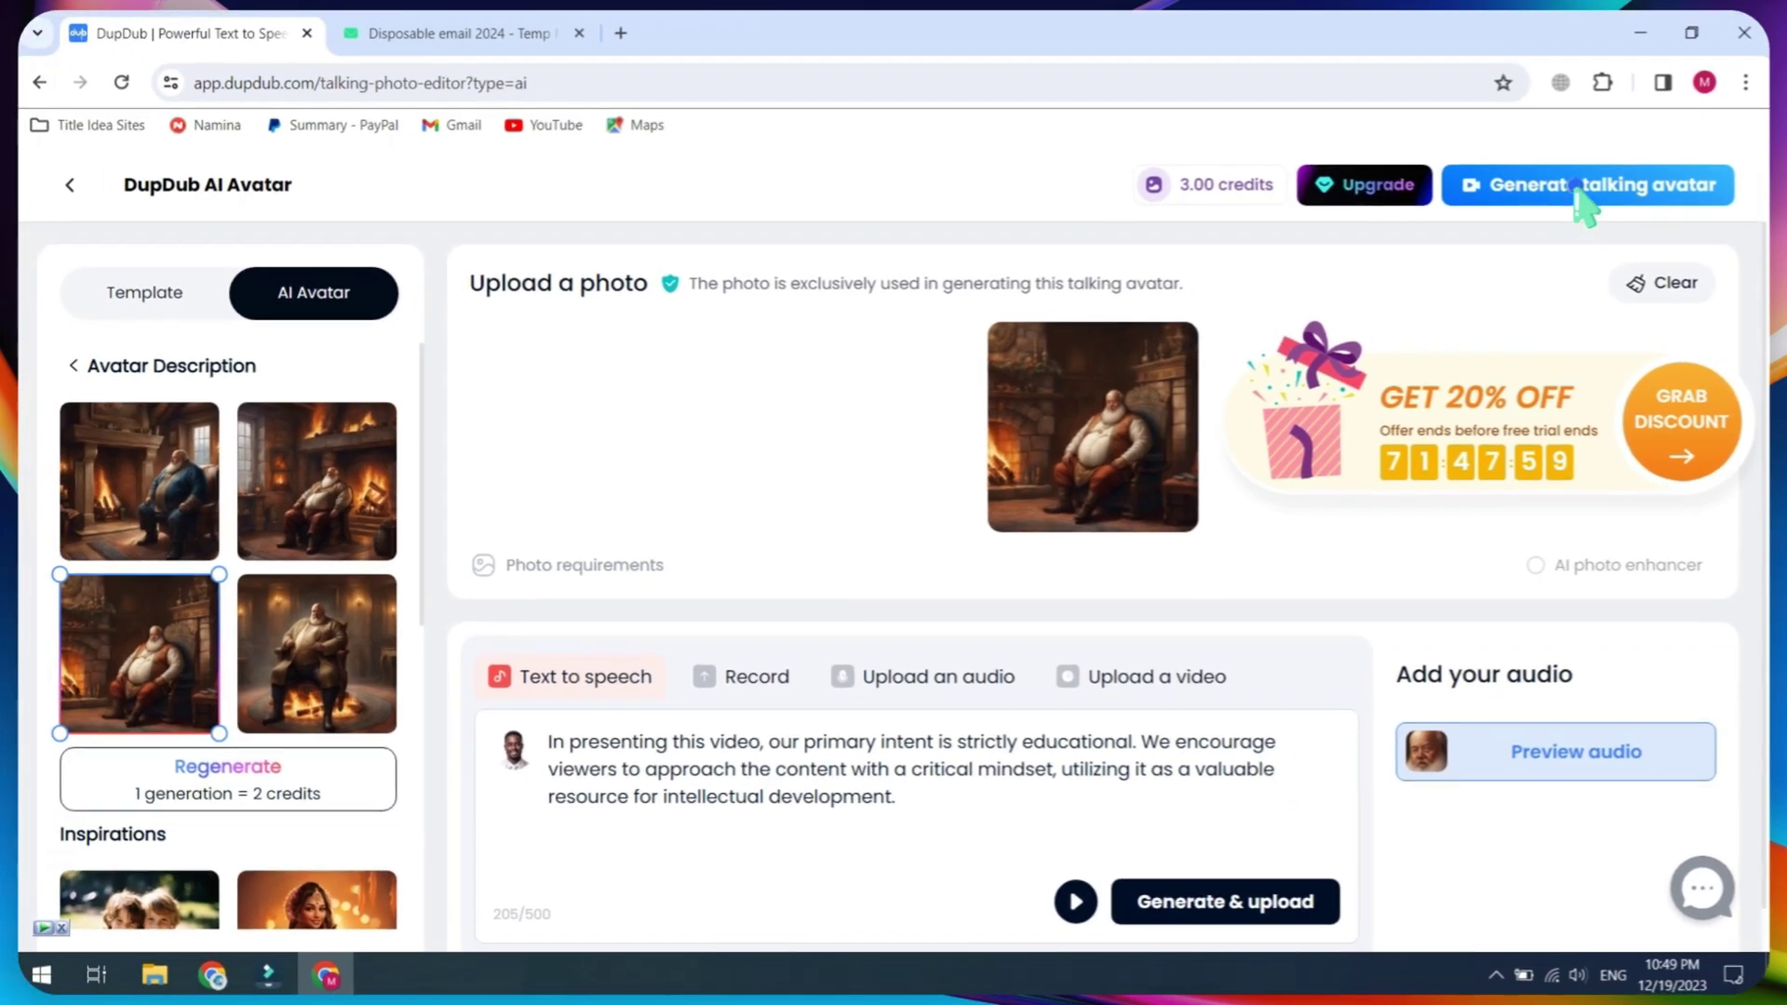
{"action": "left_click", "coordinate": [1578, 113]}
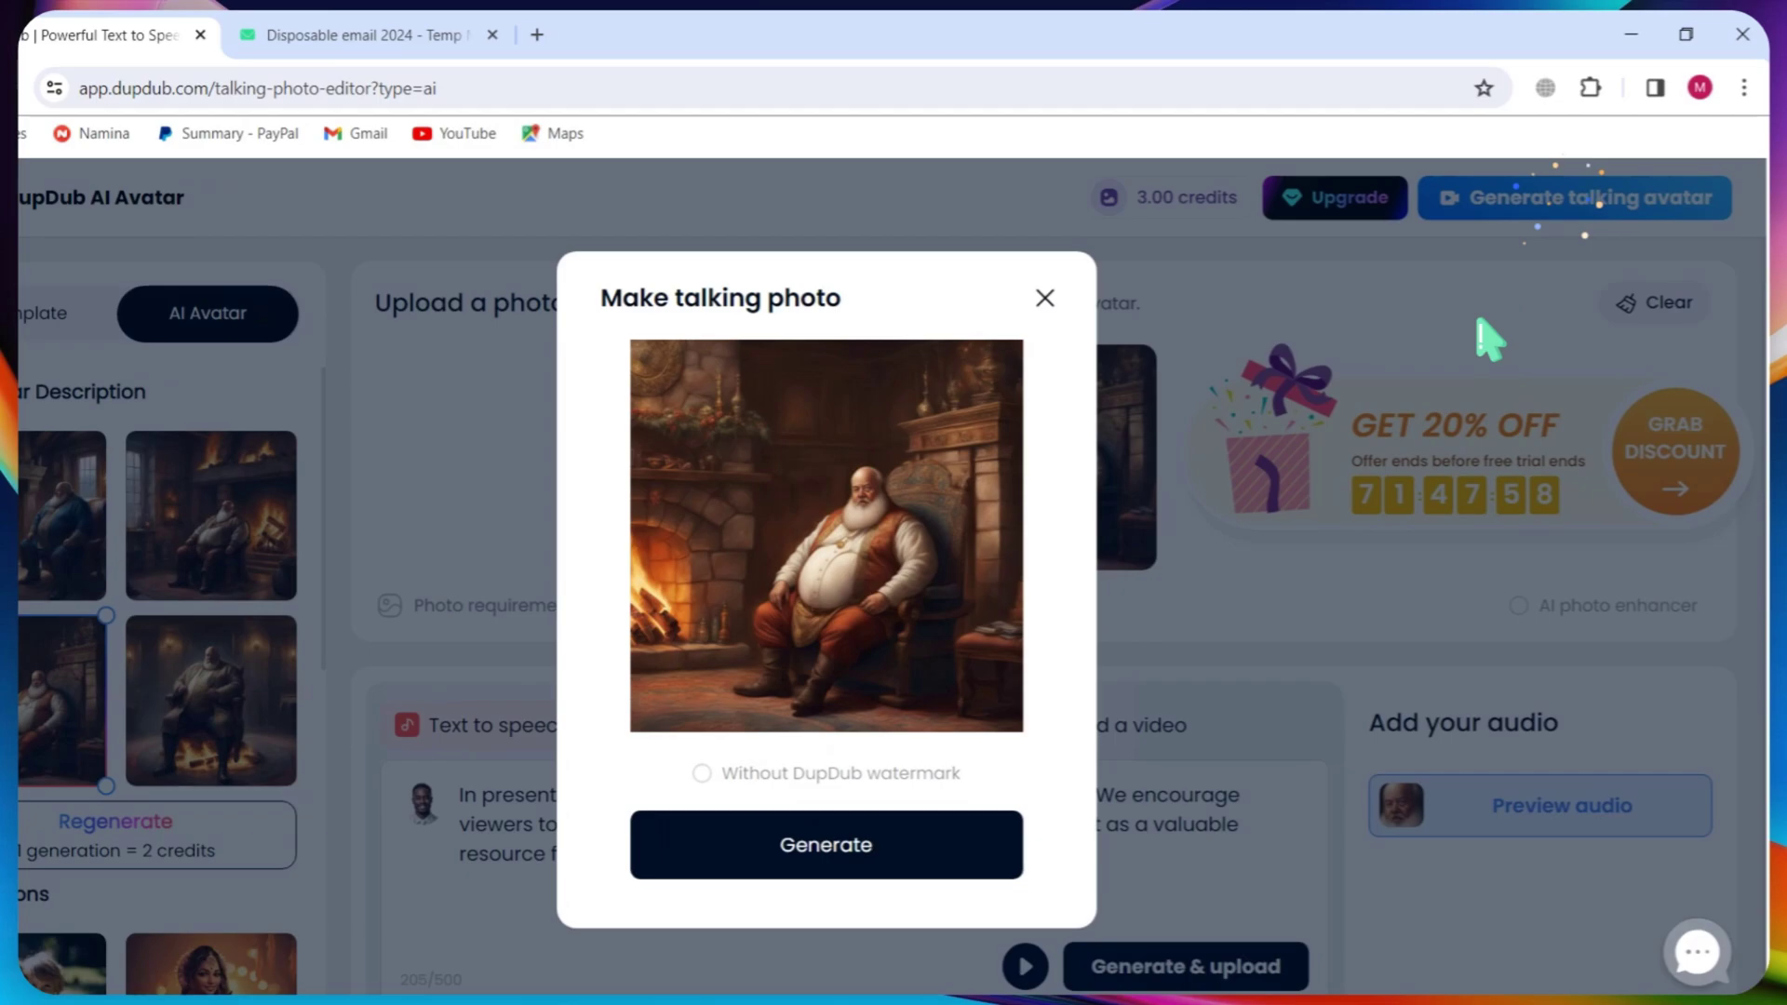
{"action": "left_click", "coordinate": [859, 764]}
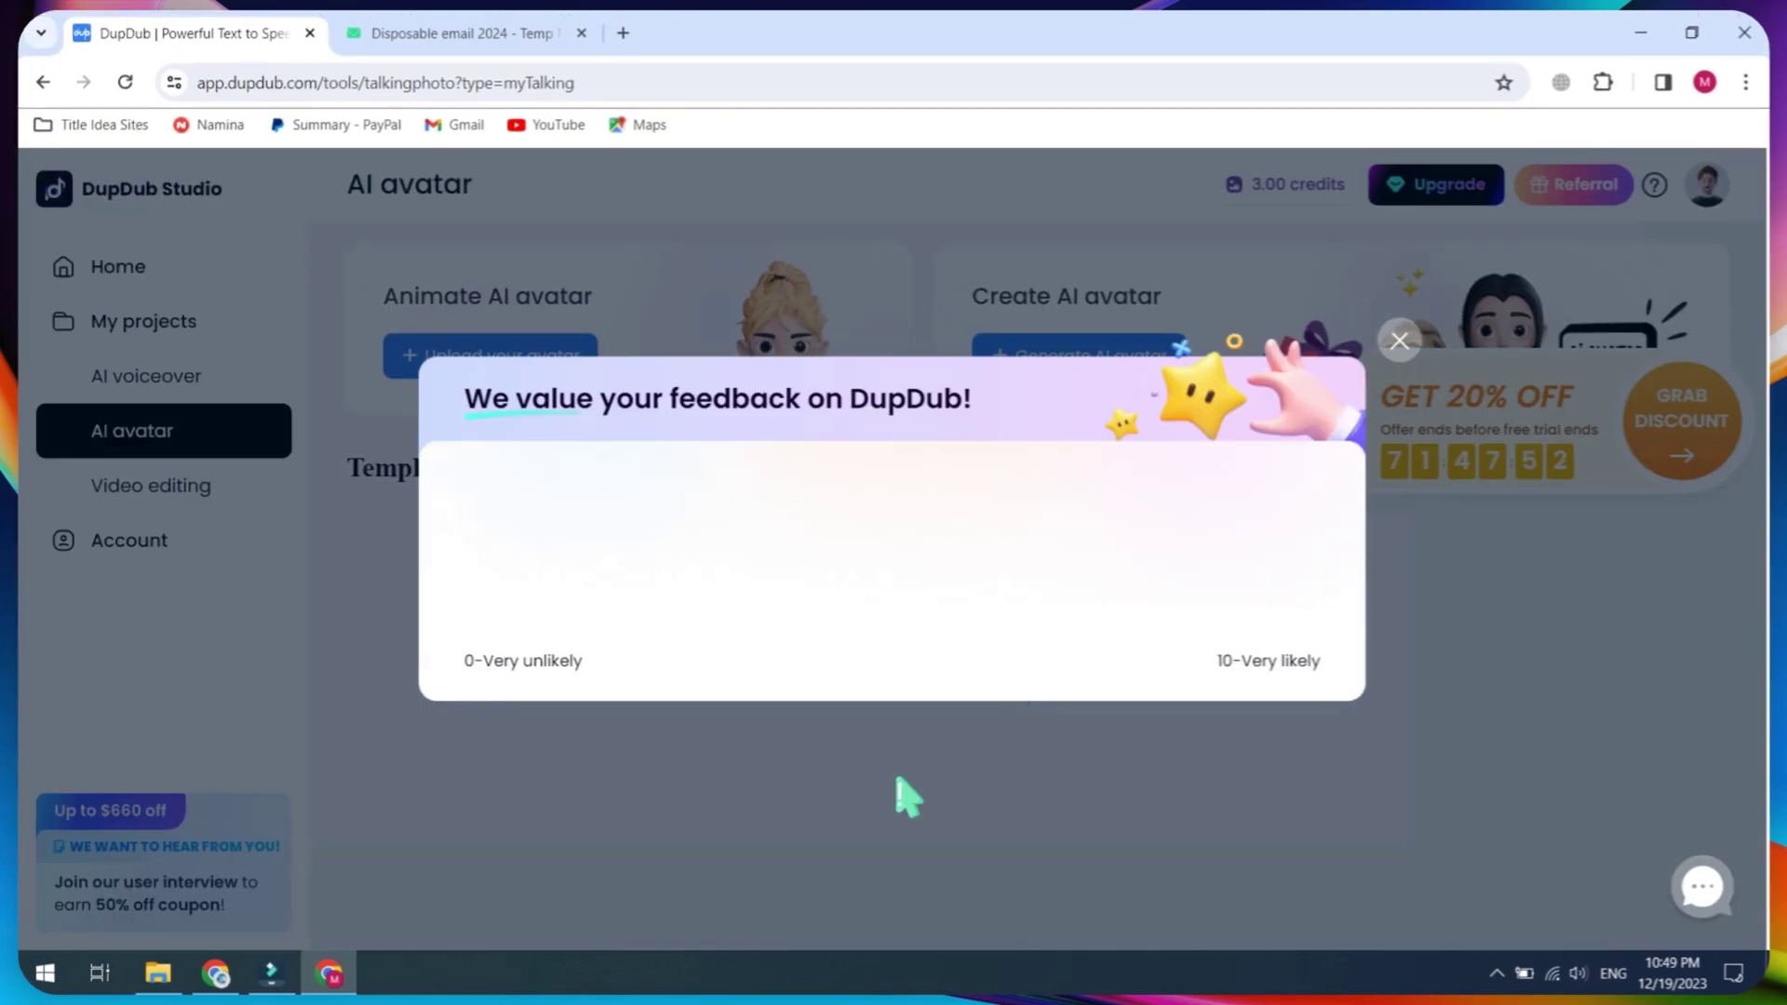
Step: Dismiss the feedback survey, play the Ready woman's 0:11 video, and download it
{"action": "left_click", "coordinate": [1401, 341]}
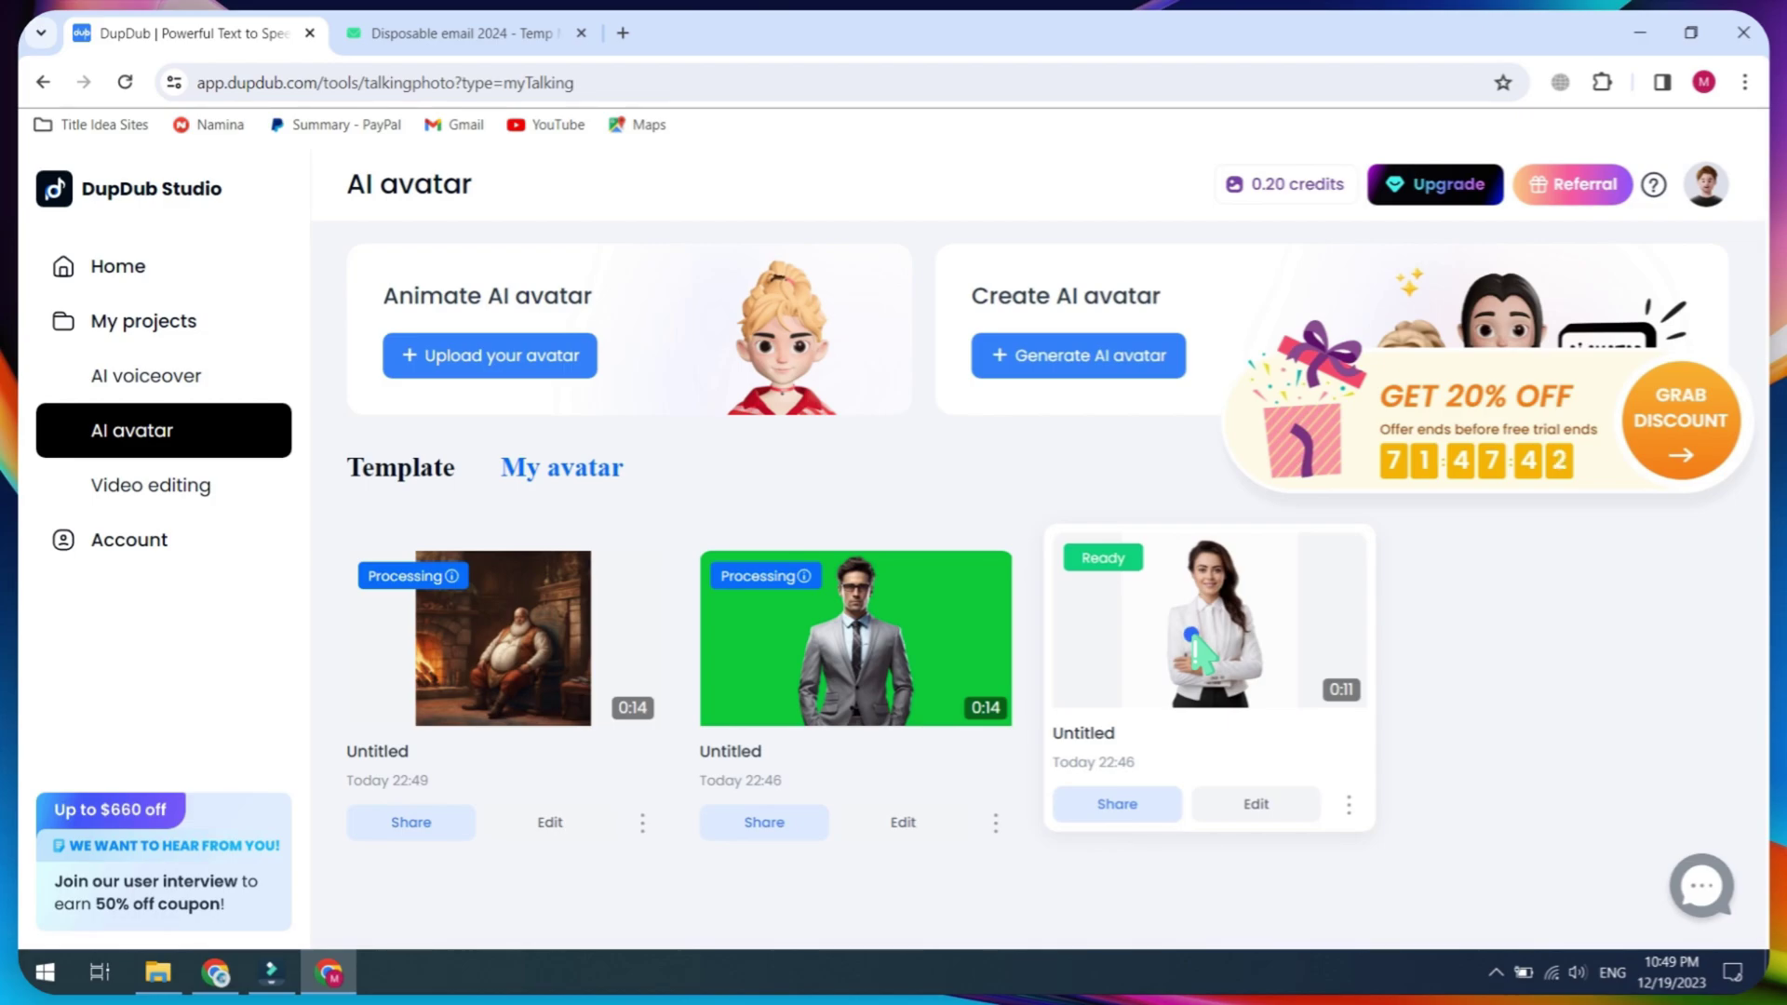
{"action": "left_click", "coordinate": [1200, 647]}
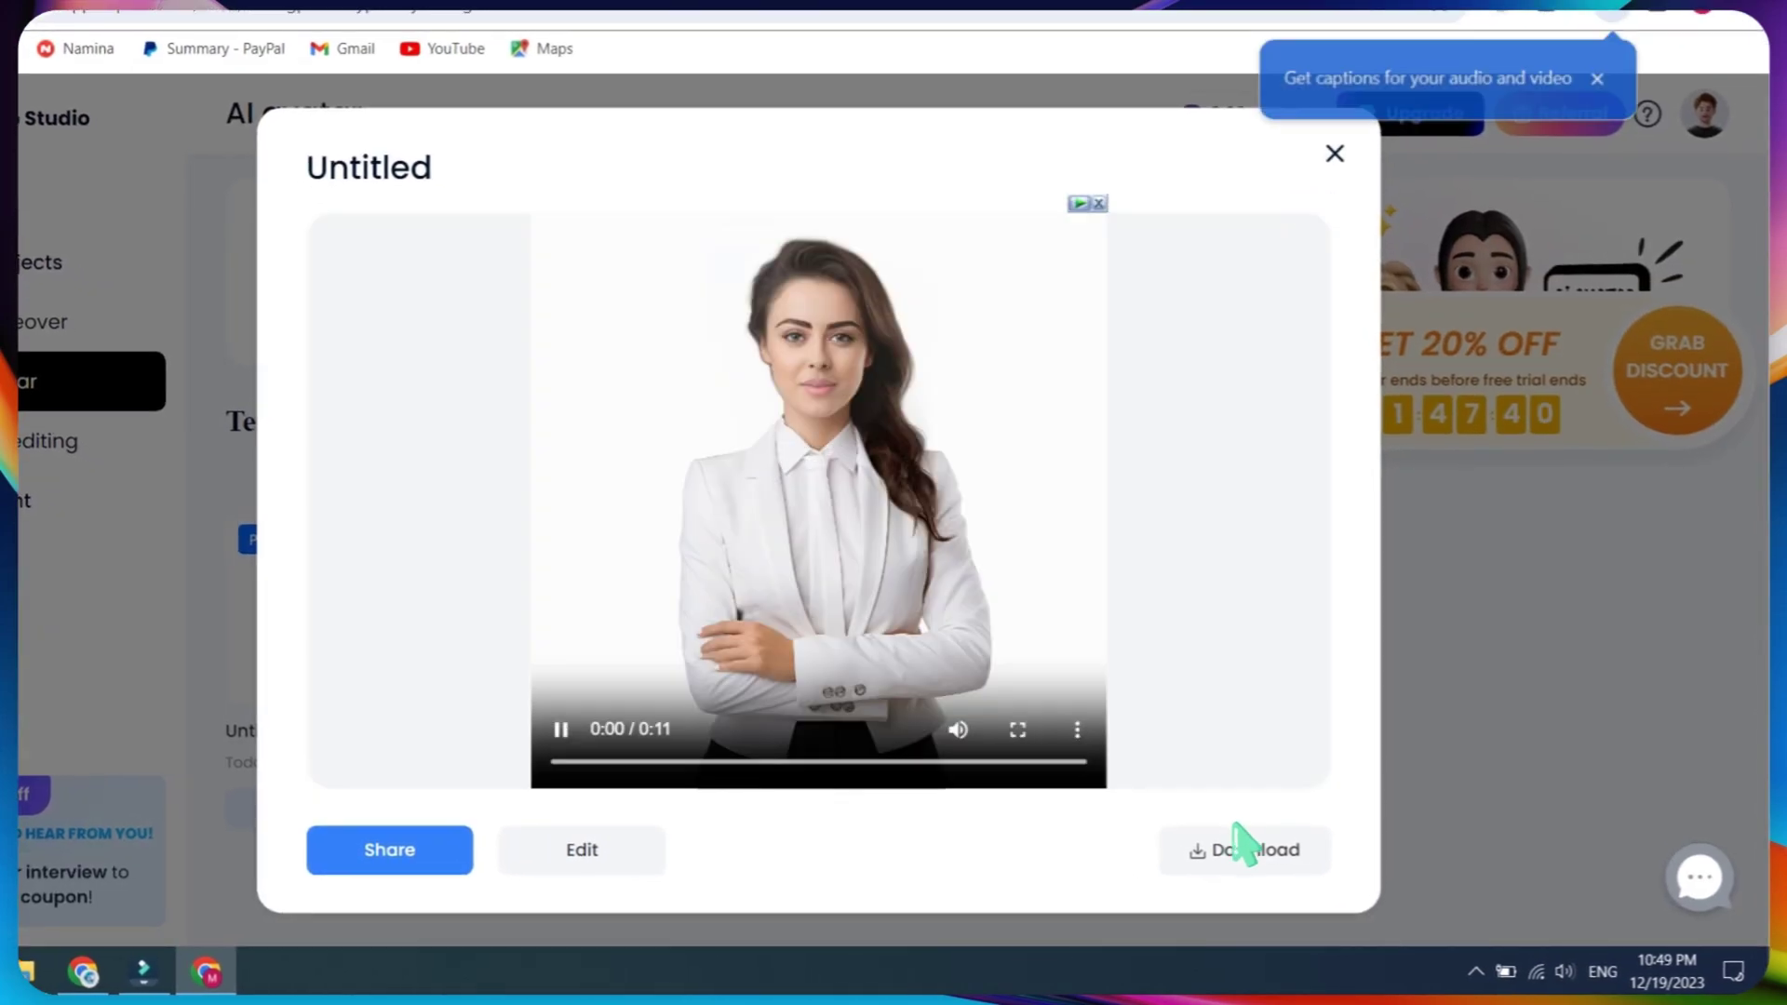
{"action": "left_click", "coordinate": [1227, 847]}
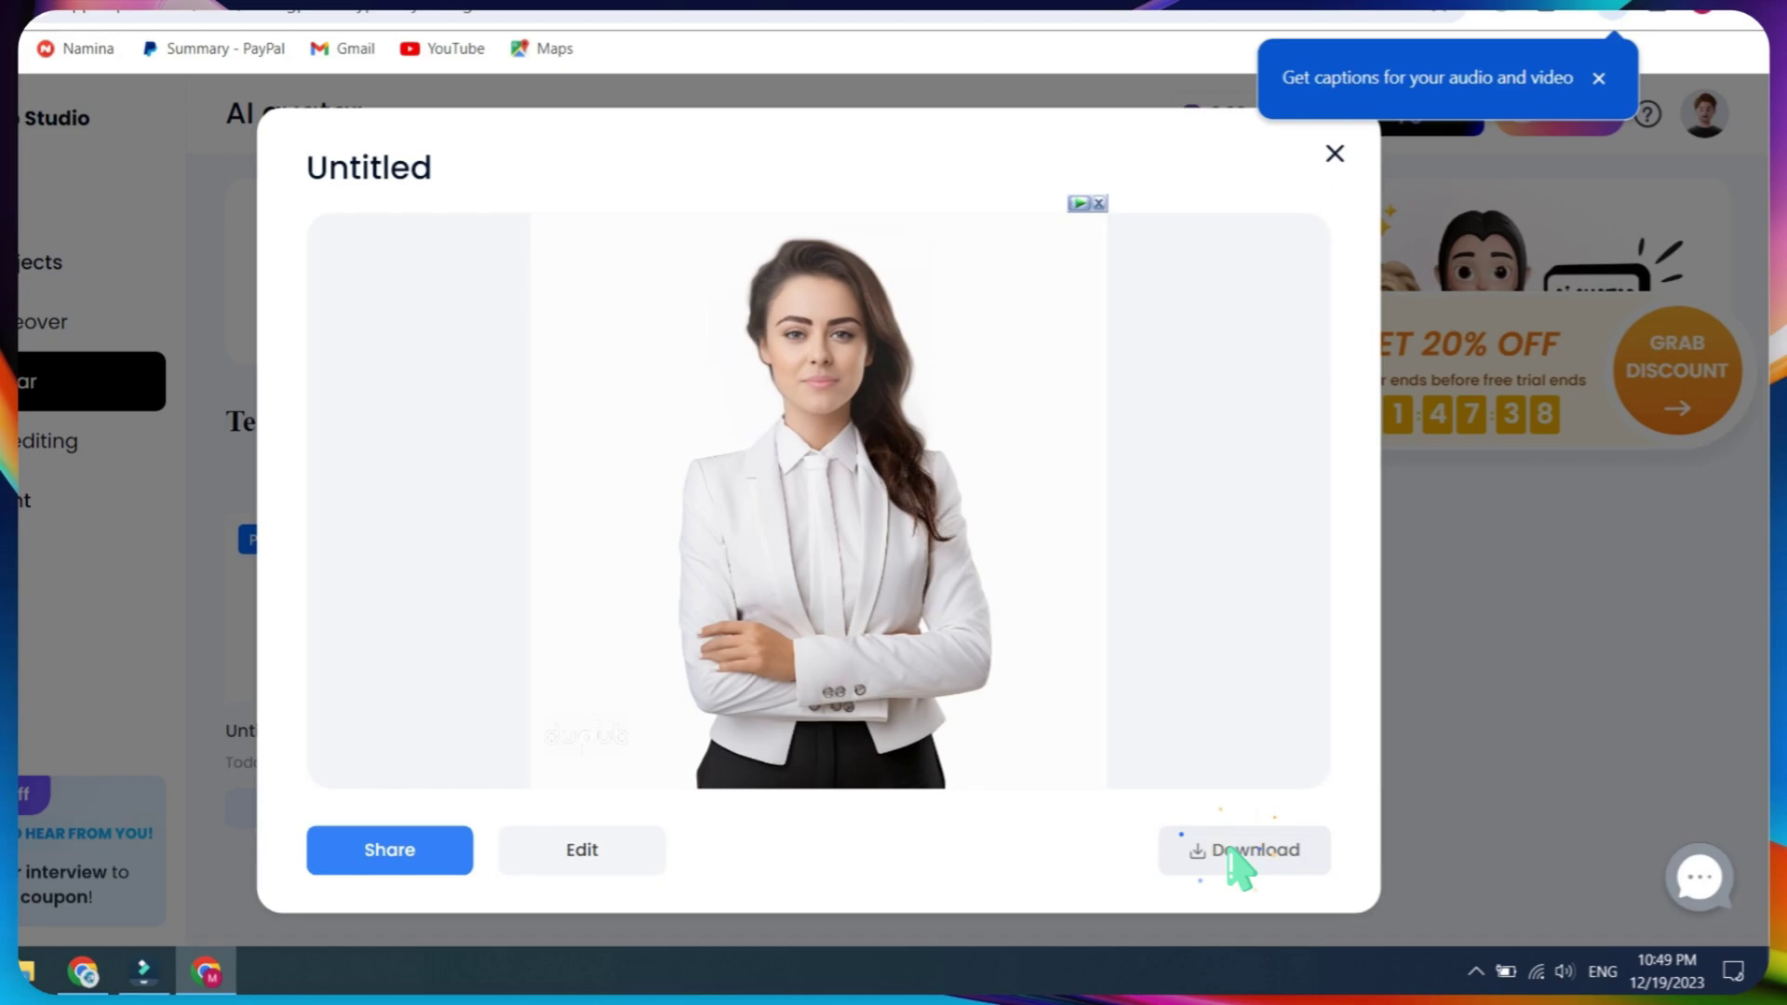